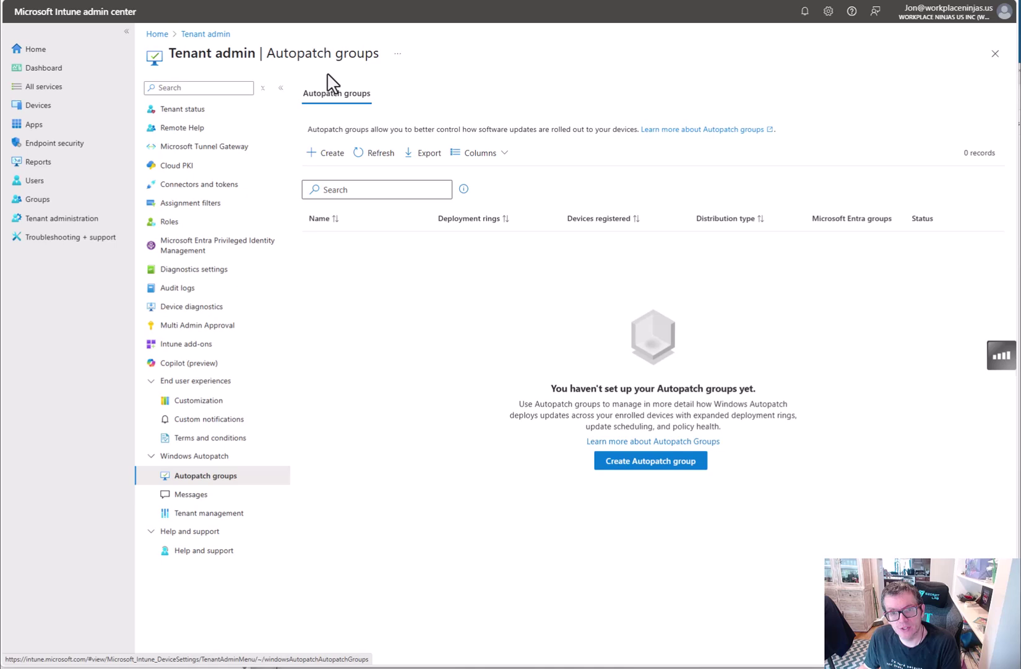
Start a new Autopatch group named 'WP Ninjas US' and advance to its Deployment rings step
{"action": "left_click", "coordinate": [324, 155]}
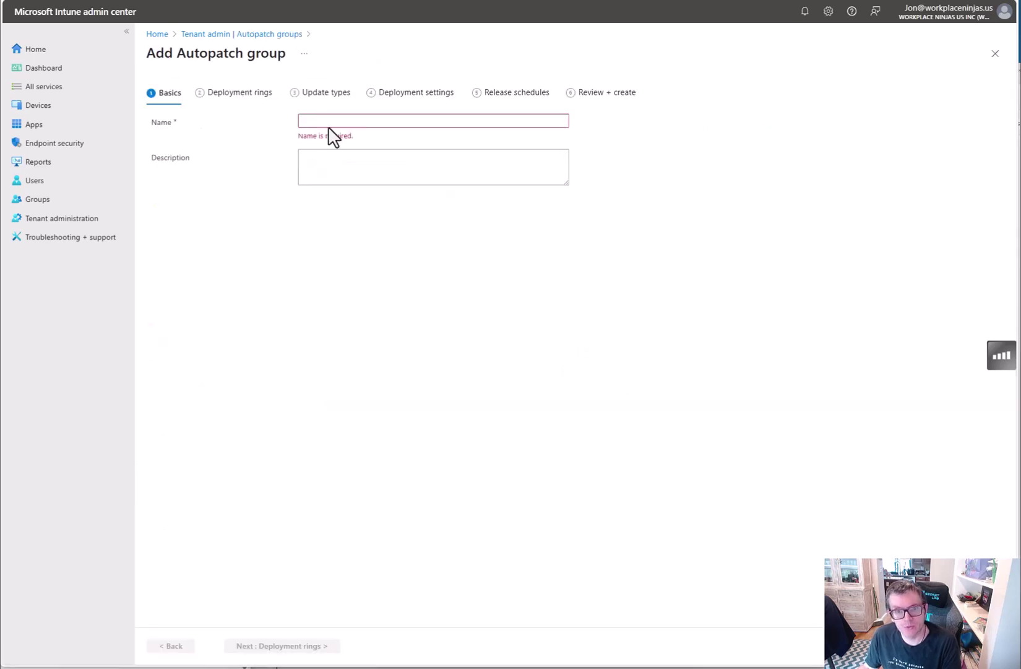
{"action": "left_click", "coordinate": [333, 120]}
{"action": "type", "text": "WP "}
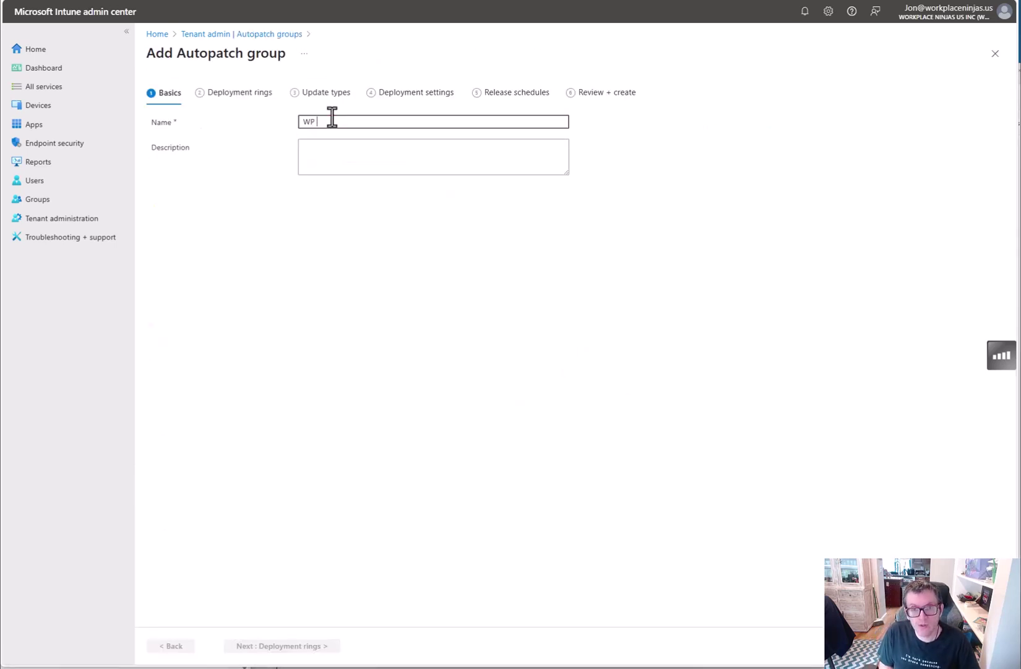
{"action": "type", "text": "Ninjas US"}
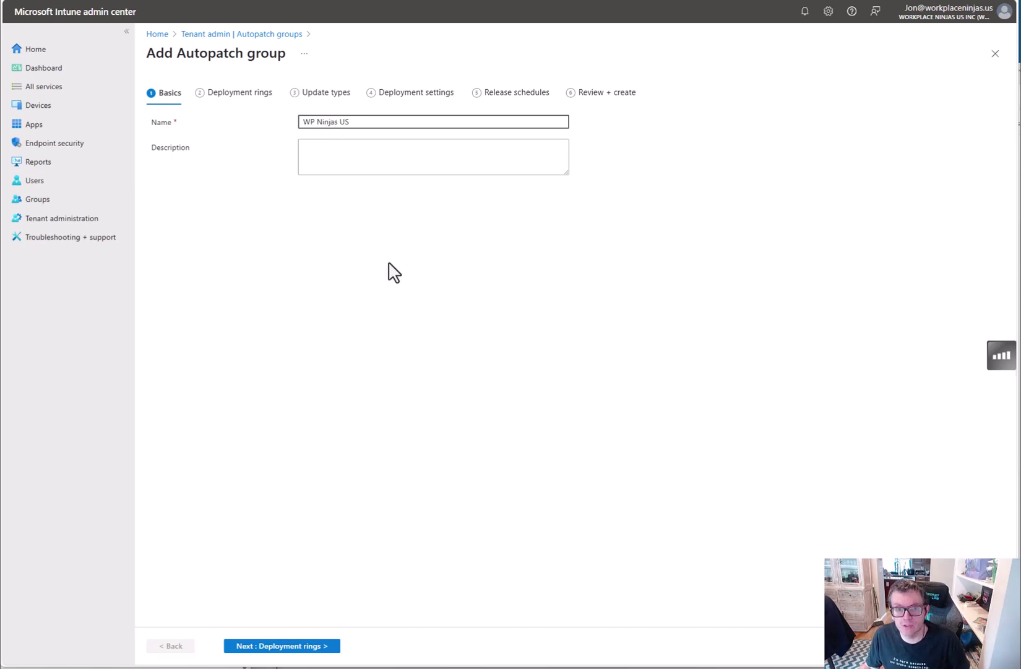
{"action": "left_click", "coordinate": [388, 264]}
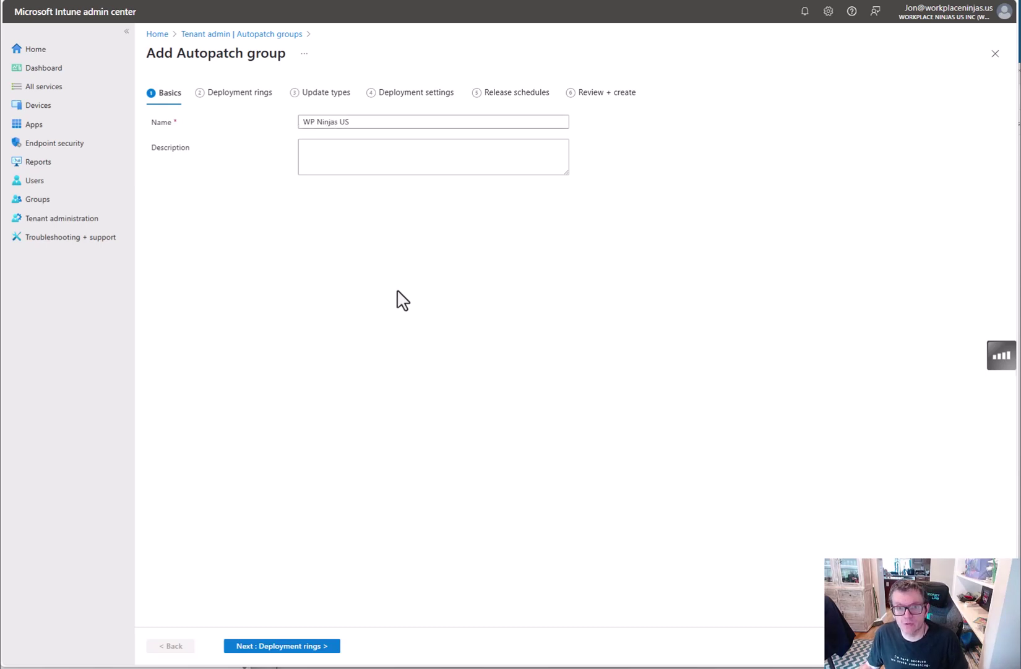
{"action": "left_click", "coordinate": [283, 646]}
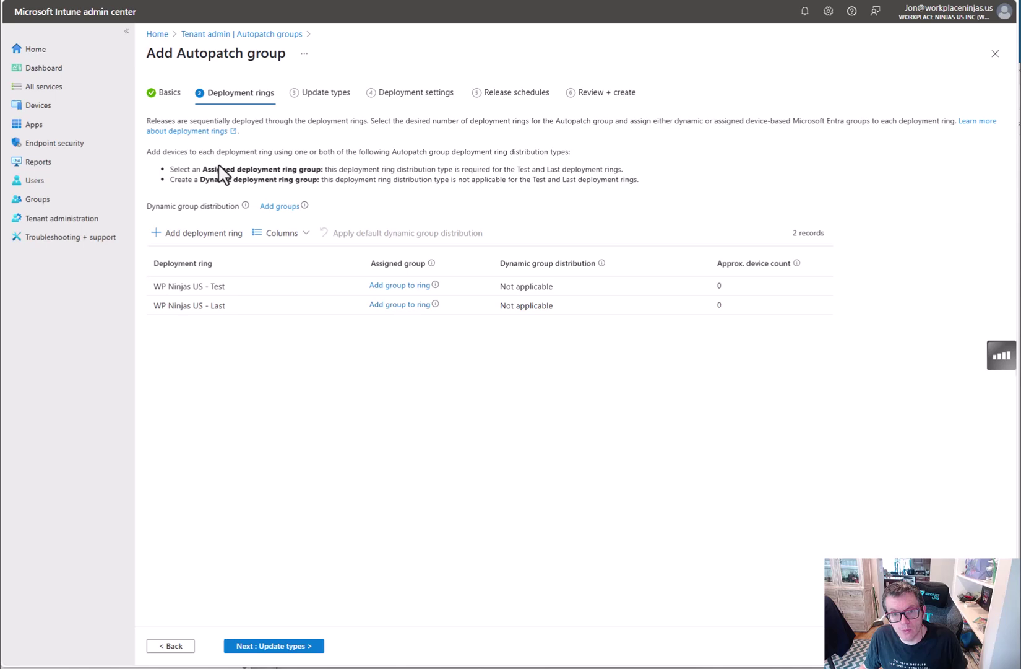
Choose All Users as the group for dynamic ring distribution, noting the 100% total requirement
{"action": "left_click", "coordinate": [280, 206]}
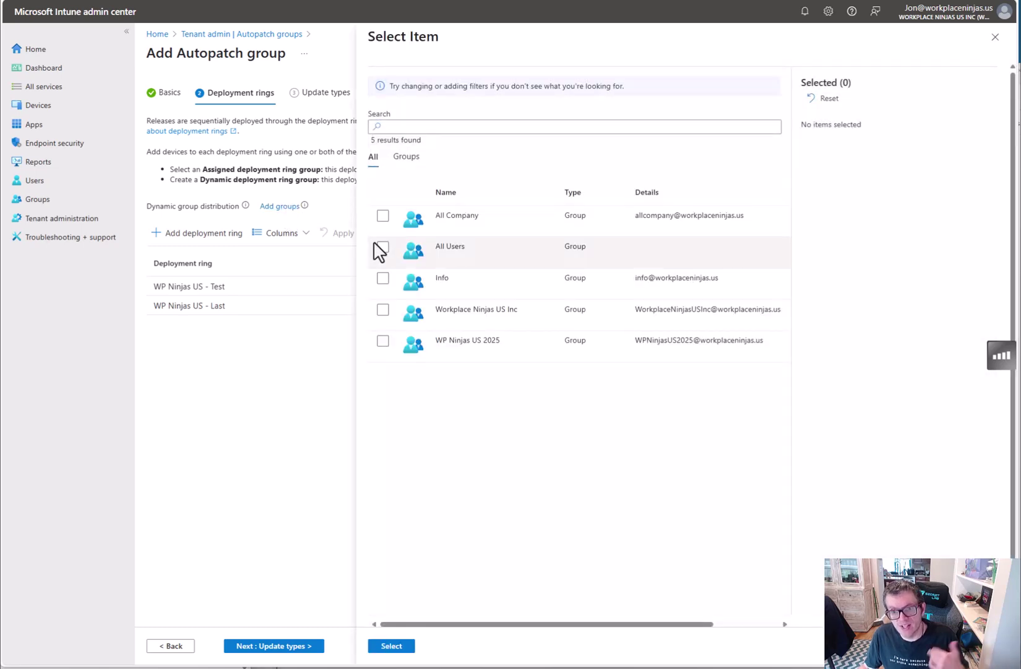
{"action": "left_click", "coordinate": [383, 247]}
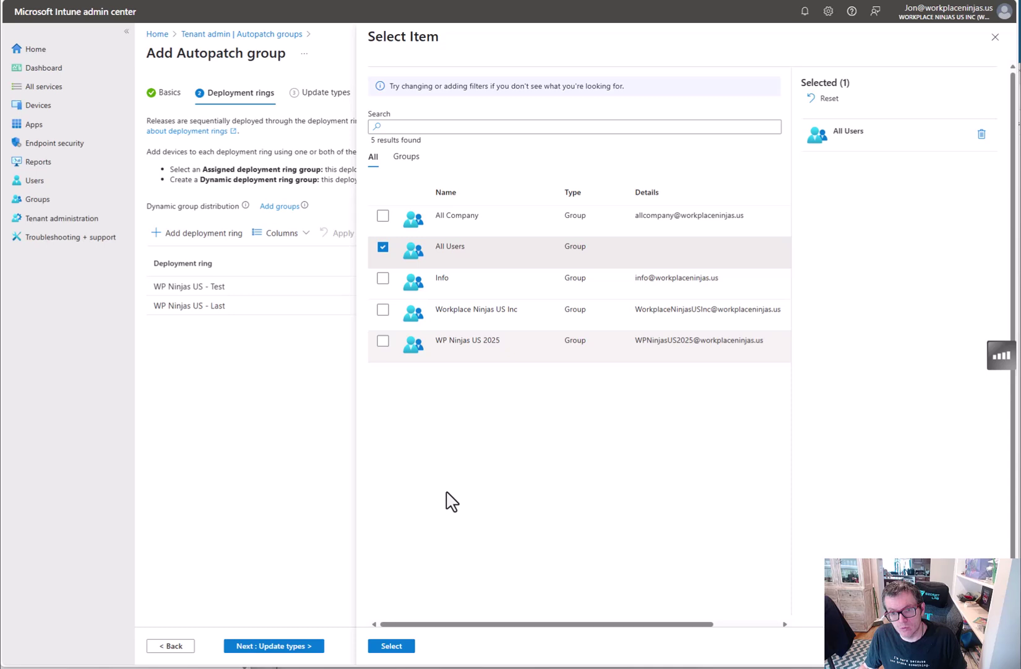
{"action": "left_click", "coordinate": [396, 645]}
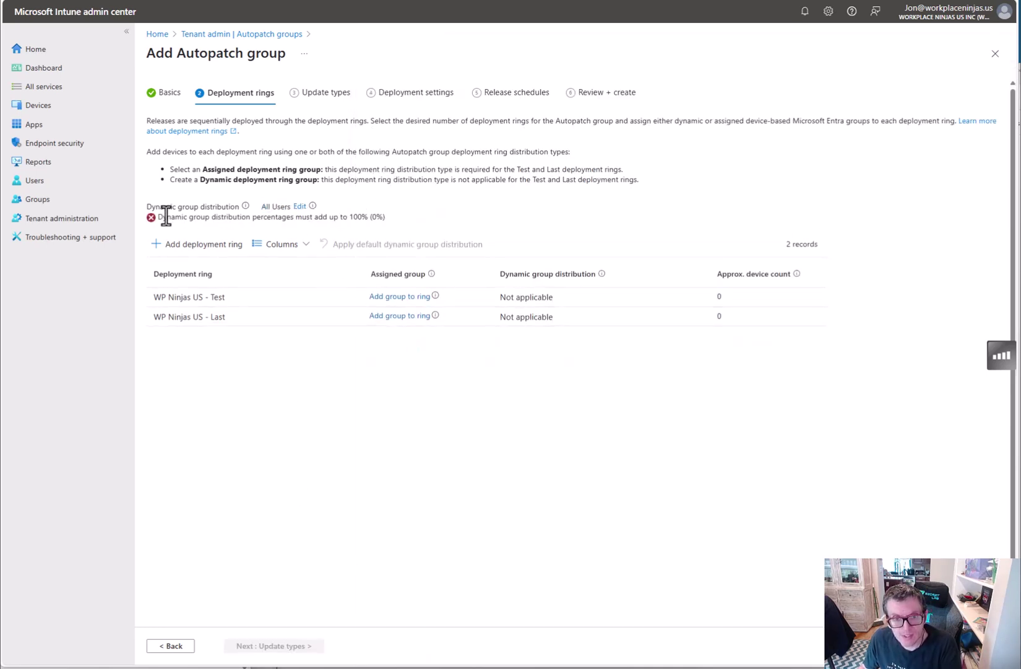
{"action": "left_click_drag", "start_coordinate": [167, 218], "coordinate": [710, 226]}
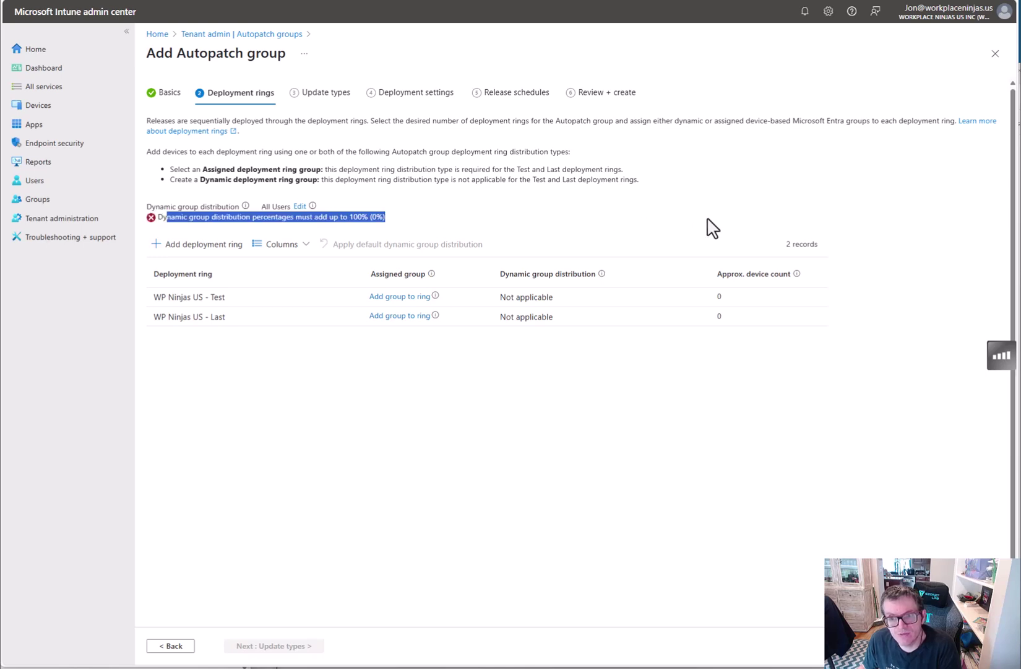
Add three dynamic rings with percentages Ring1 60%, Ring2 30% and Ring3 10%
{"action": "left_click", "coordinate": [211, 245]}
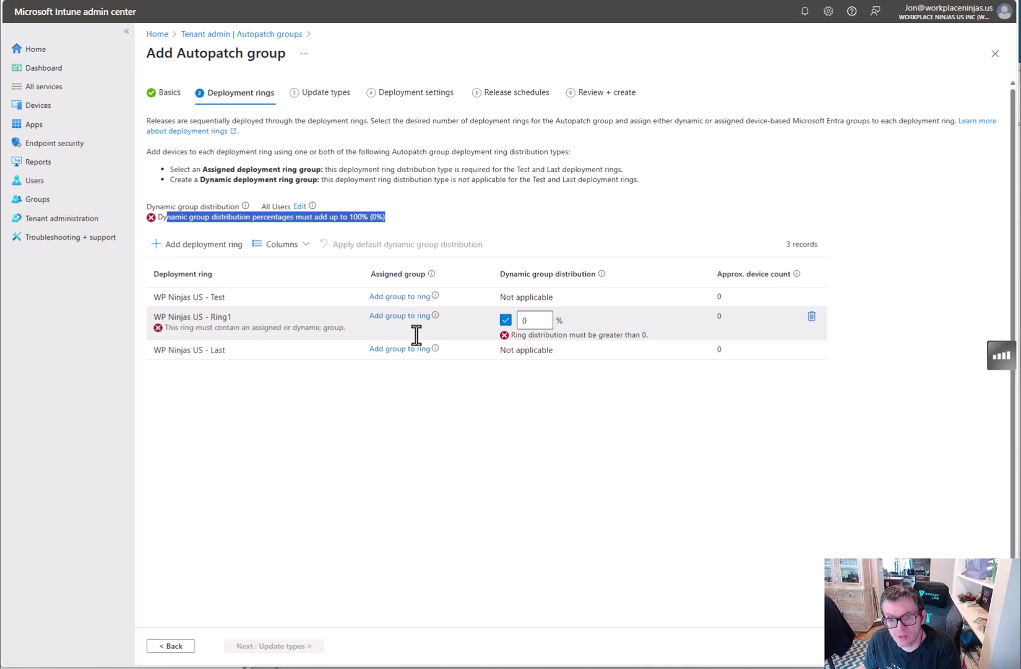
{"action": "double_click", "coordinate": [528, 320]}
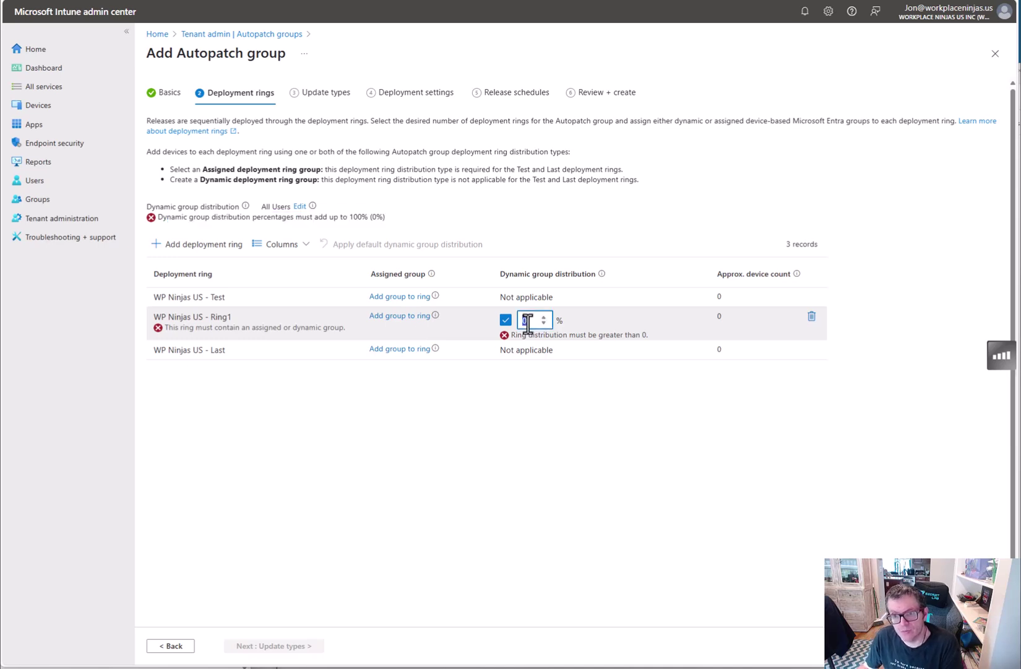
{"action": "type", "text": "1"}
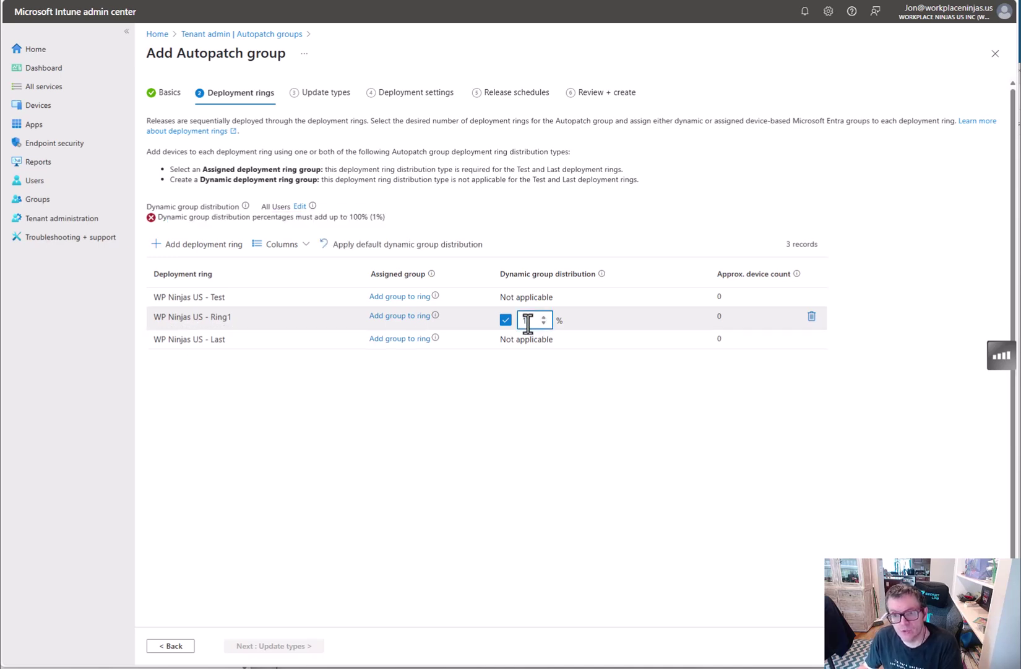
{"action": "key", "text": "Down"}
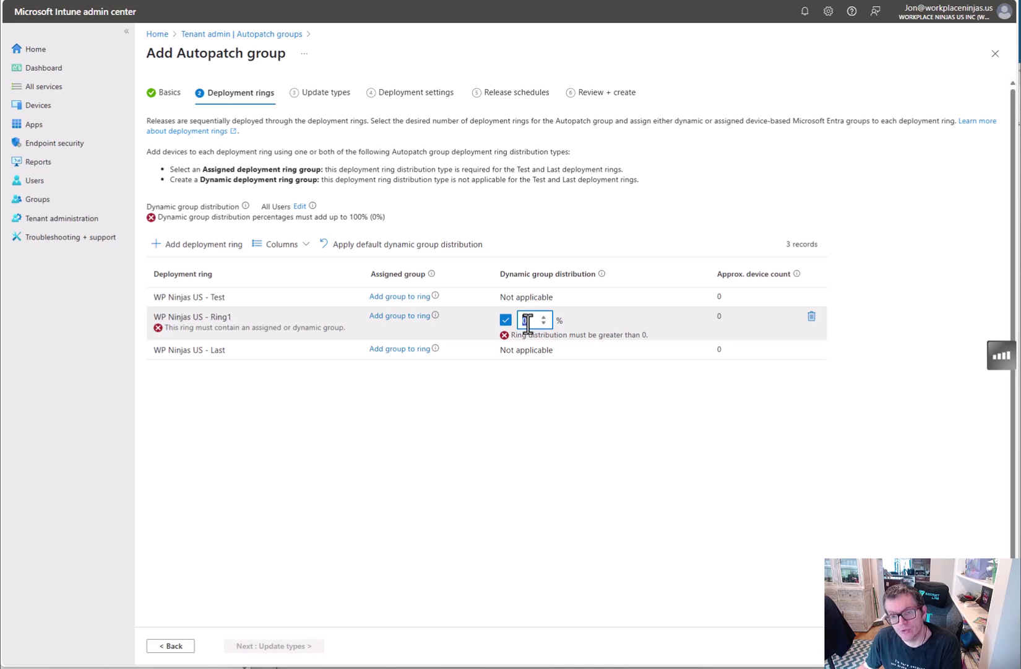
{"action": "type", "text": "60"}
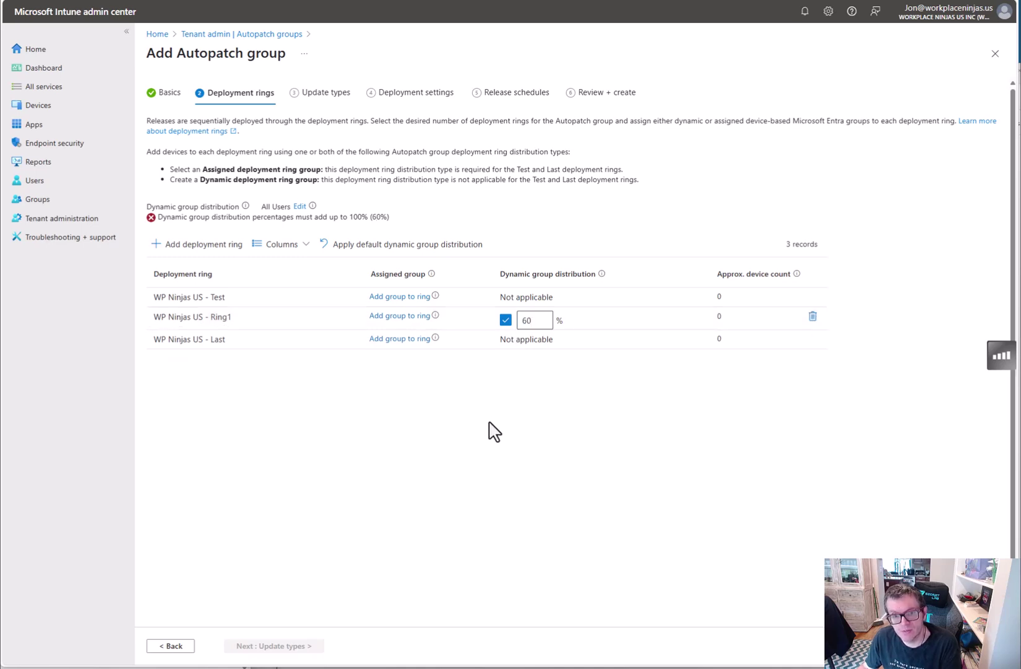
{"action": "left_click", "coordinate": [199, 248]}
{"action": "left_click", "coordinate": [199, 254]}
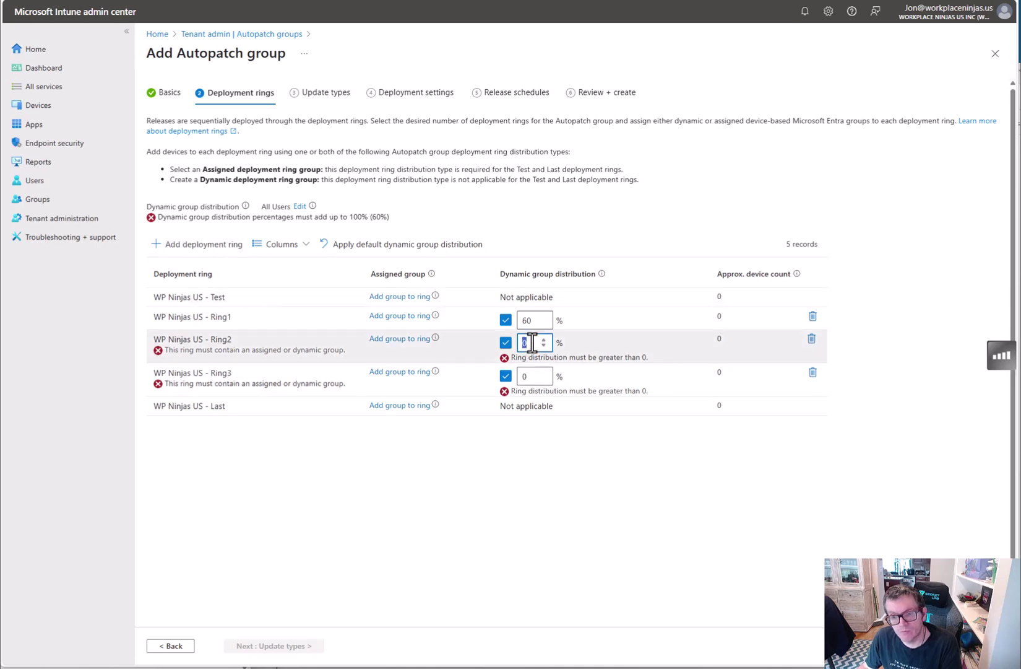
{"action": "type", "text": "30"}
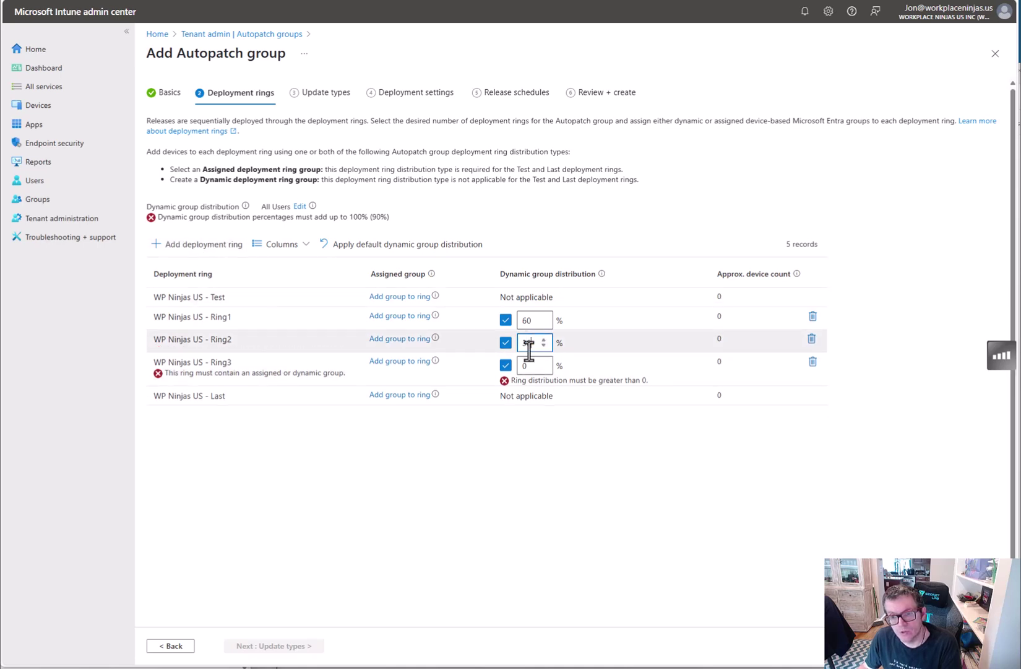
{"action": "left_click", "coordinate": [528, 366]}
{"action": "type", "text": "10"}
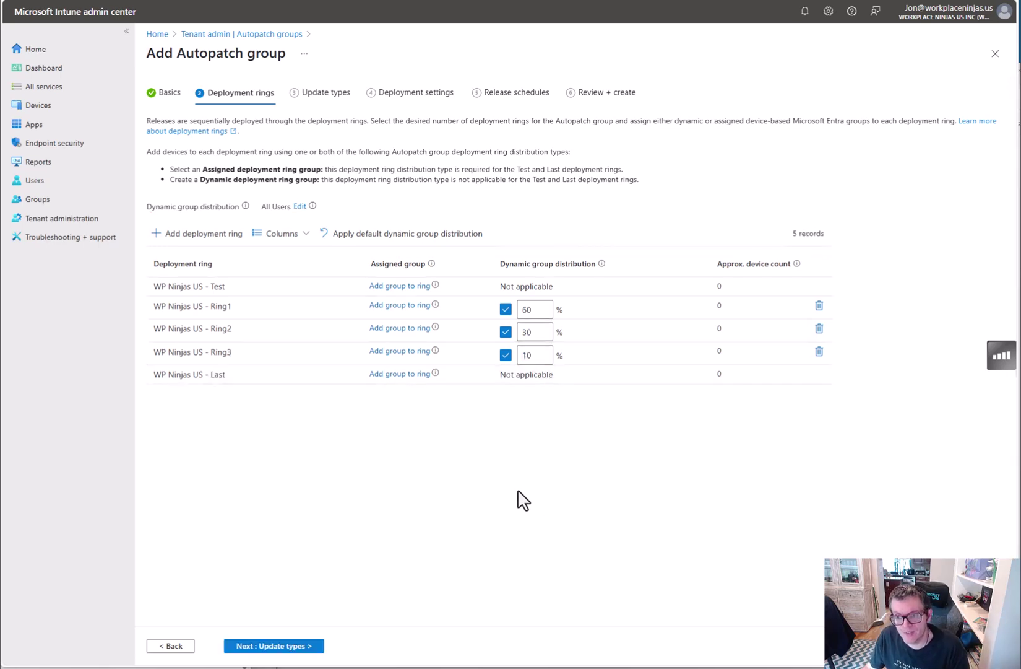
Leave all update types checked and advance through to Deployment settings
{"action": "left_click", "coordinate": [279, 647]}
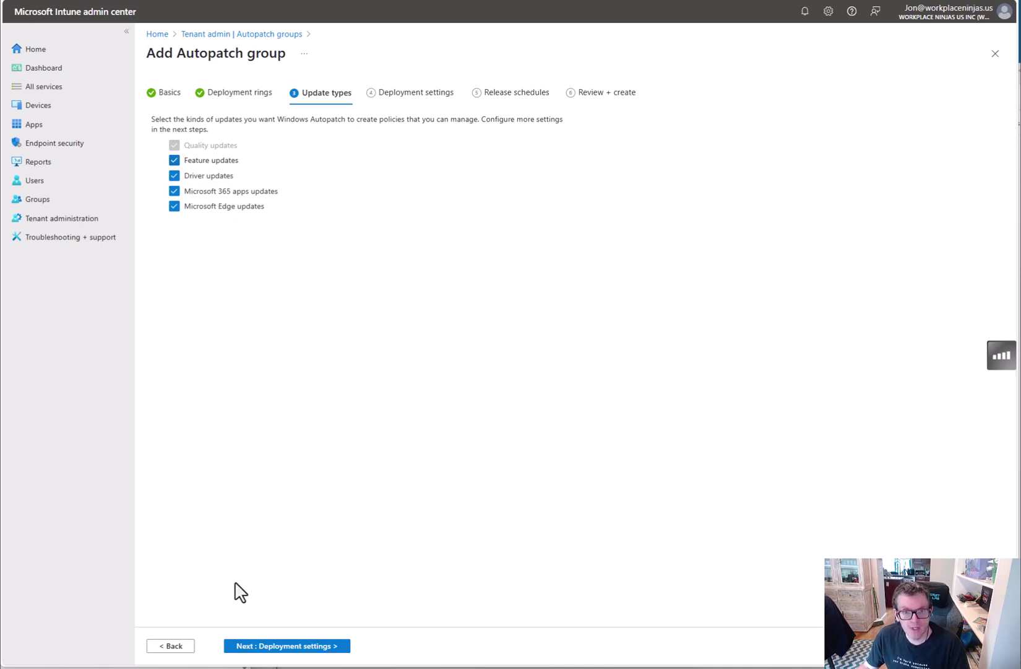
{"action": "left_click", "coordinate": [268, 646]}
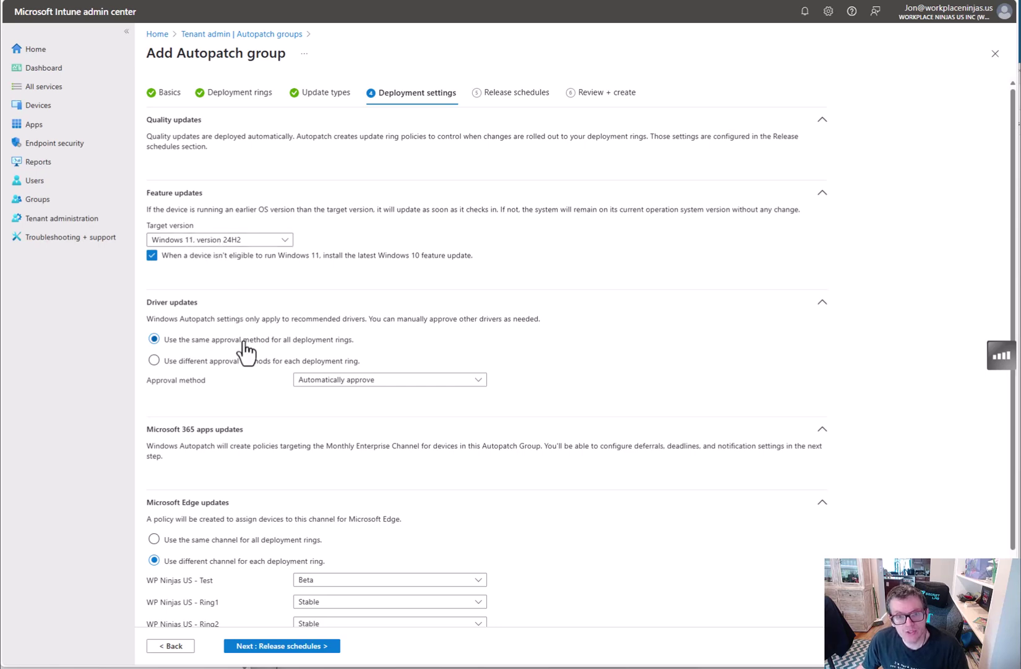
Set Microsoft Edge updates to one Stable channel shared by all deployment rings
{"action": "scroll", "coordinate": [245, 351], "scroll_direction": "down", "scroll_amount": 1}
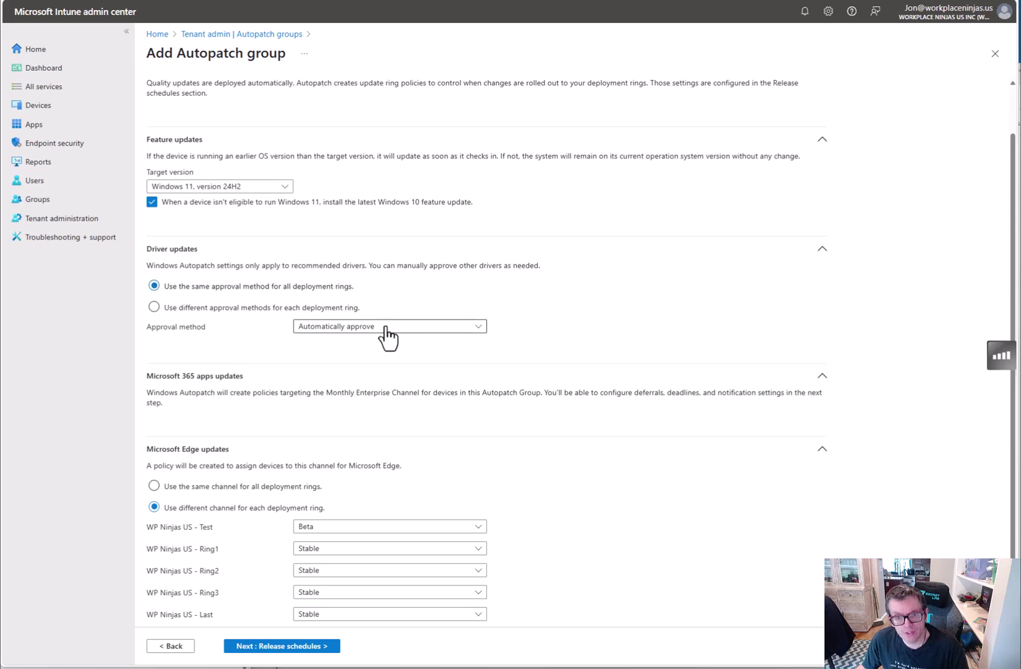
{"action": "scroll", "coordinate": [308, 384], "scroll_direction": "down", "scroll_amount": 1}
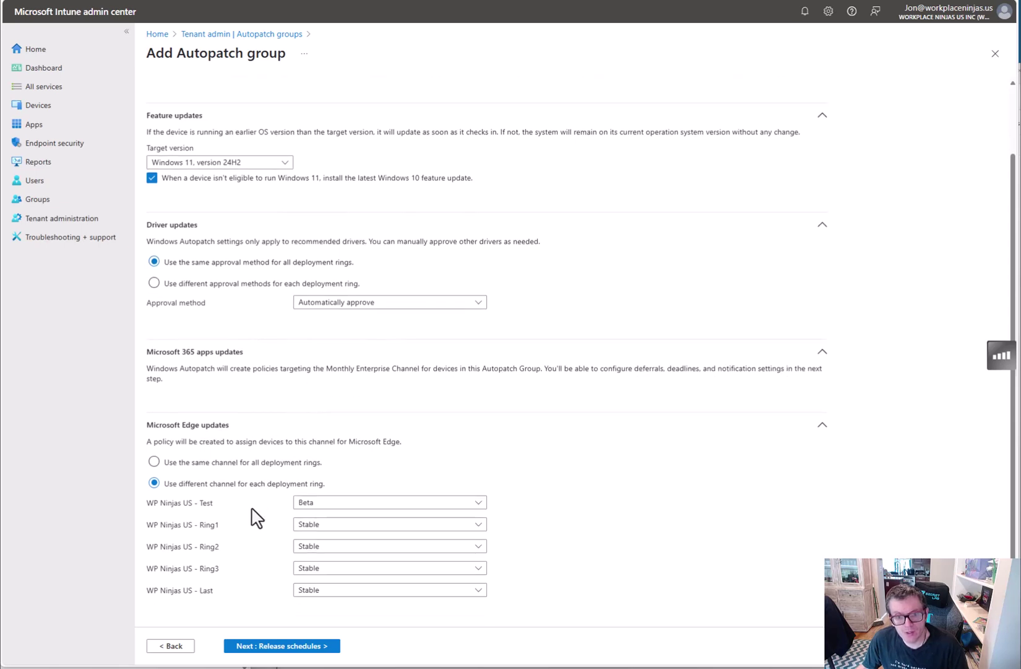
{"action": "left_click", "coordinate": [239, 462]}
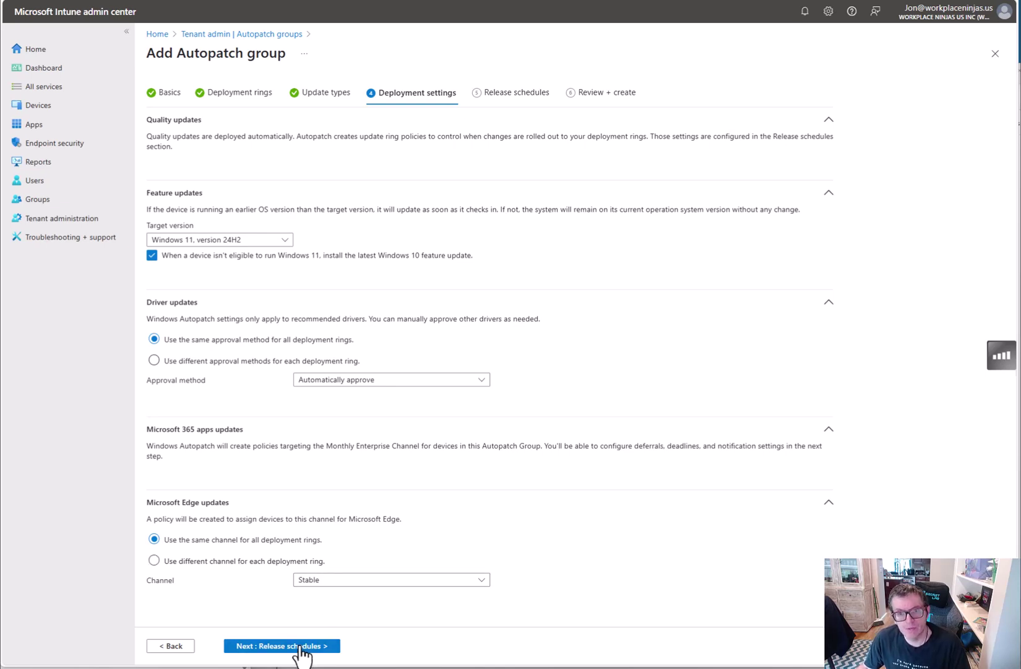
Go to Release schedules and scroll through the Information worker preset's per-ring deferrals and deadlines
{"action": "left_click", "coordinate": [301, 646]}
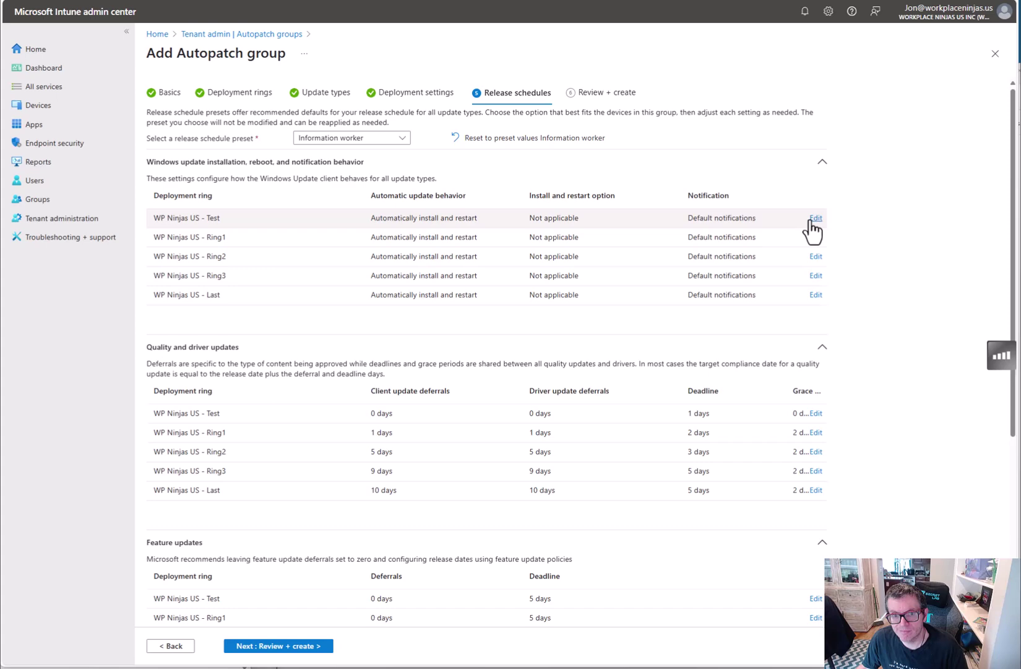
{"action": "scroll", "coordinate": [297, 424], "scroll_direction": "down", "scroll_amount": 5}
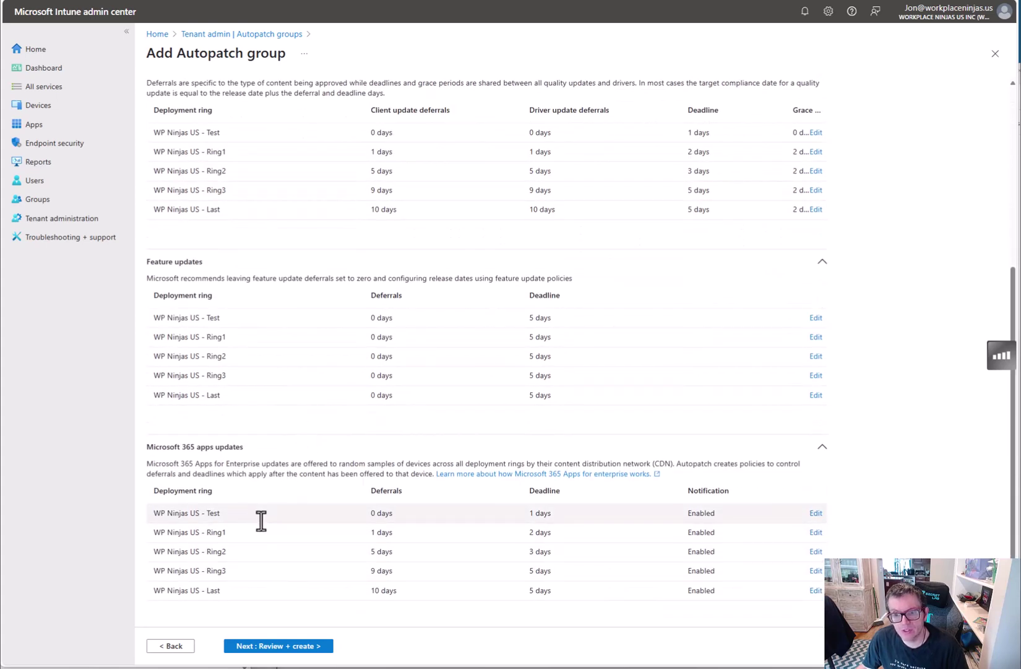
{"action": "scroll", "coordinate": [261, 520], "scroll_direction": "up", "scroll_amount": 5}
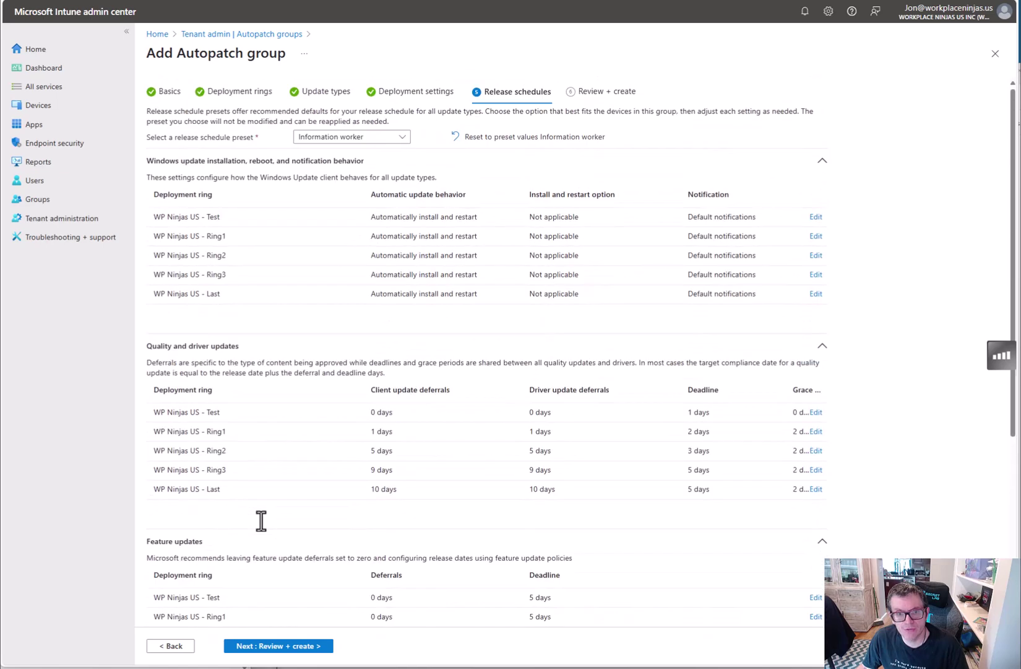
Give Ring1 scheduled install and restart every week, Tuesday at 10:00 PM, and save
{"action": "left_click", "coordinate": [815, 237]}
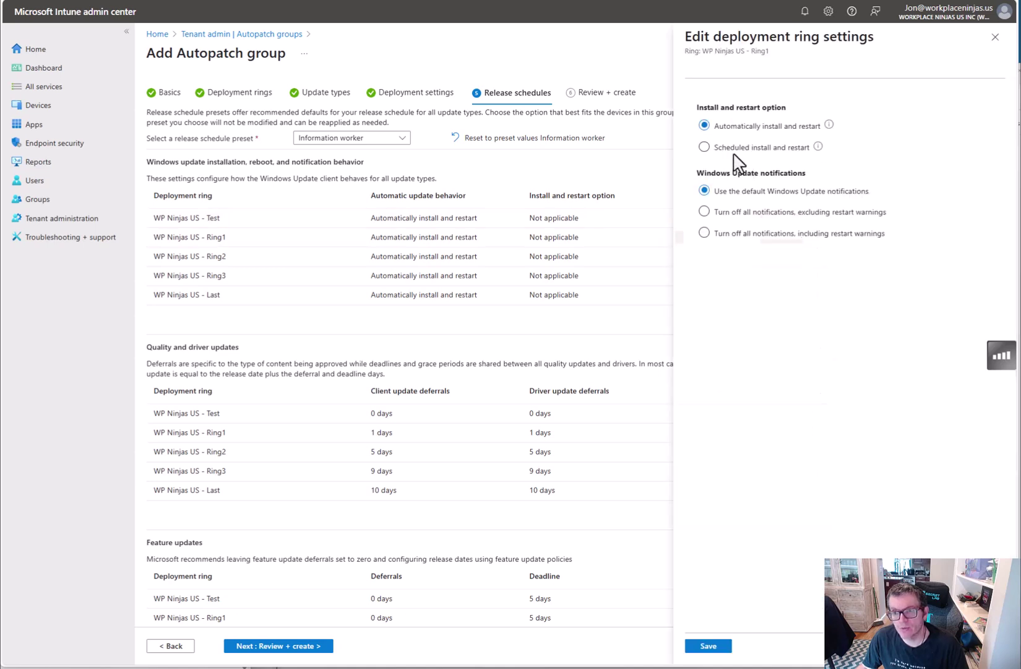
{"action": "left_click", "coordinate": [705, 147]}
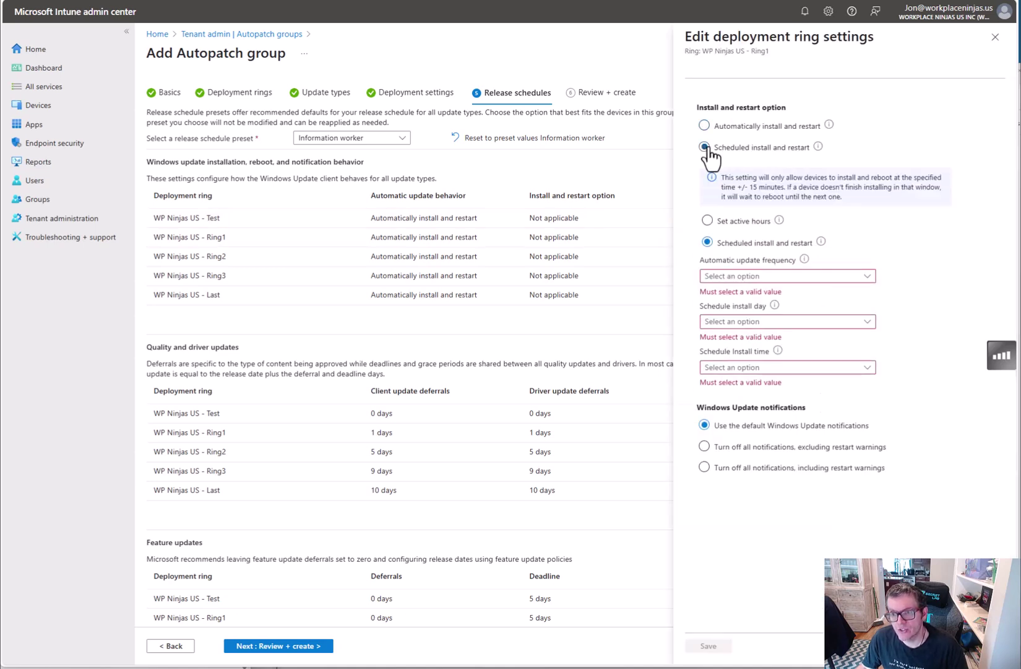
{"action": "left_click", "coordinate": [763, 278]}
{"action": "left_click", "coordinate": [740, 293]}
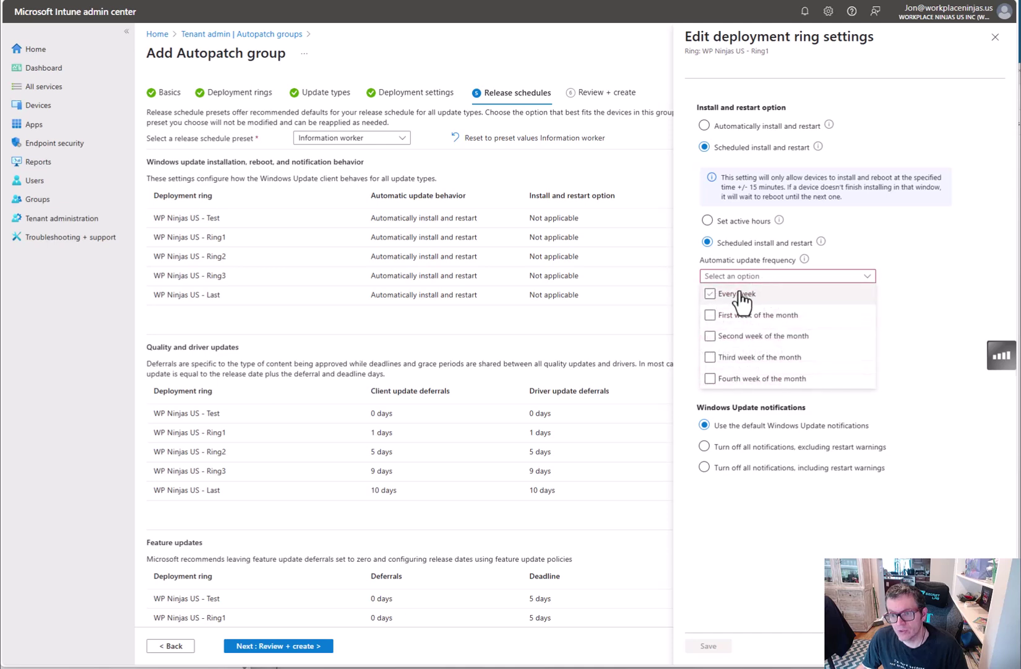
{"action": "left_click", "coordinate": [981, 290]}
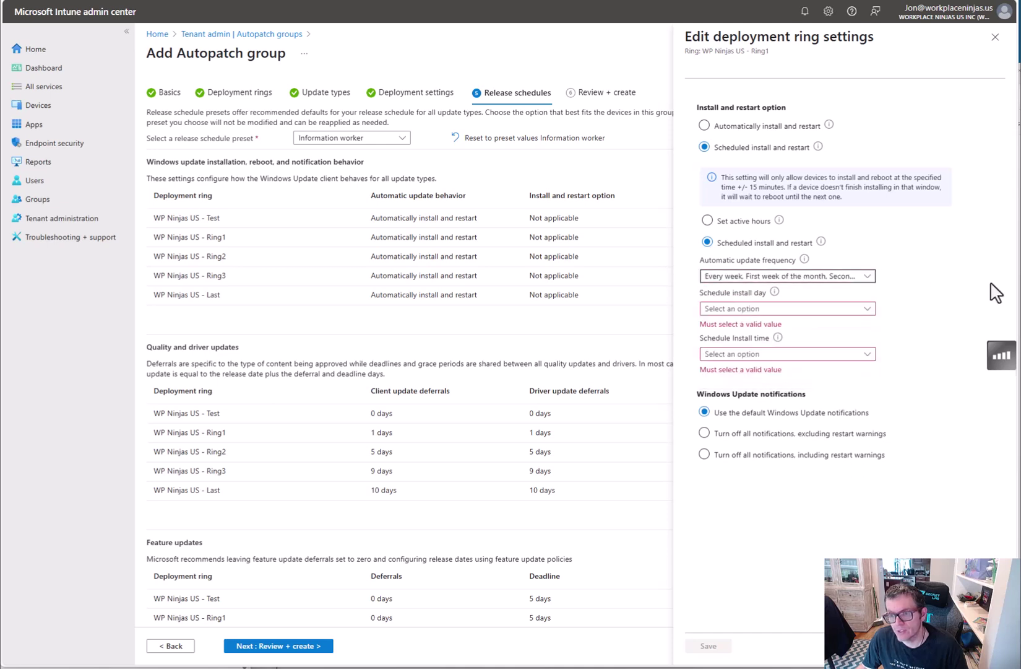
{"action": "left_click", "coordinate": [821, 278]}
{"action": "left_click", "coordinate": [731, 310]}
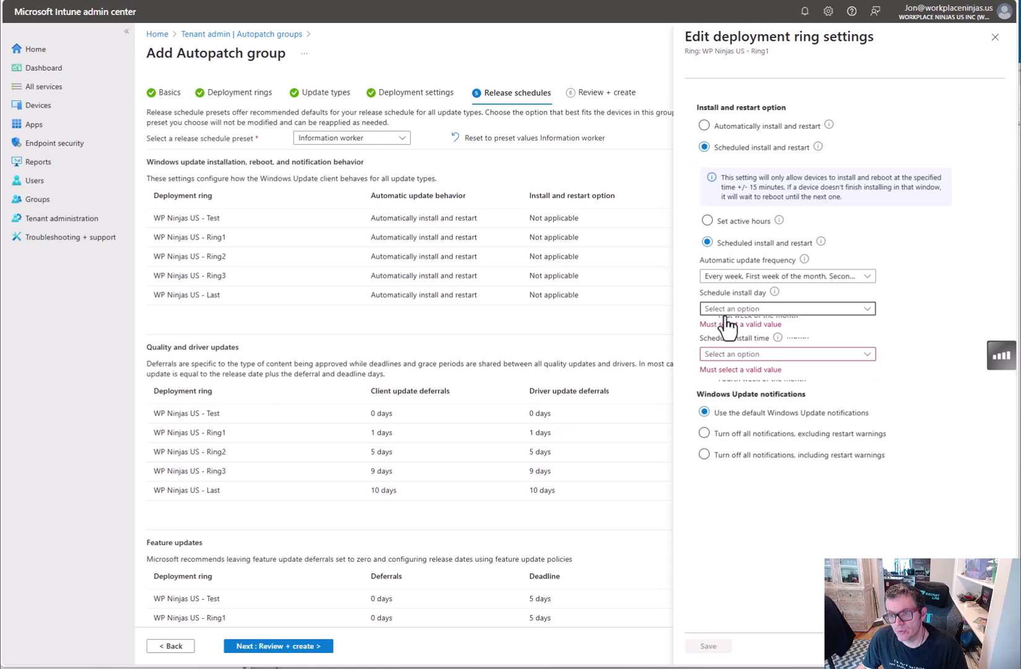
{"action": "left_click", "coordinate": [727, 394]}
{"action": "left_click", "coordinate": [770, 341]}
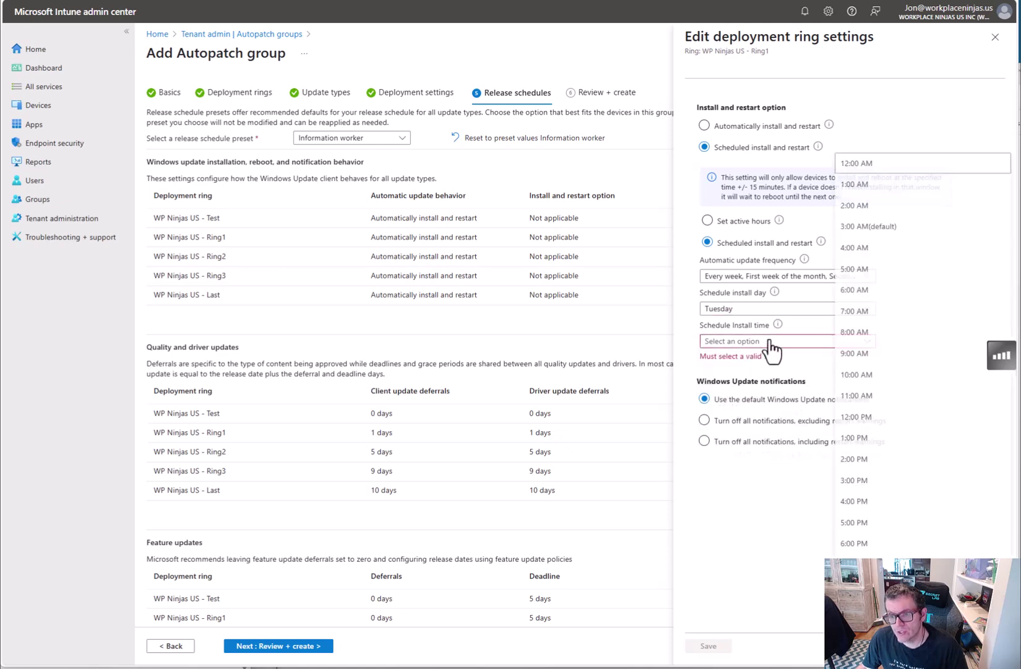
{"action": "left_click", "coordinate": [857, 529]}
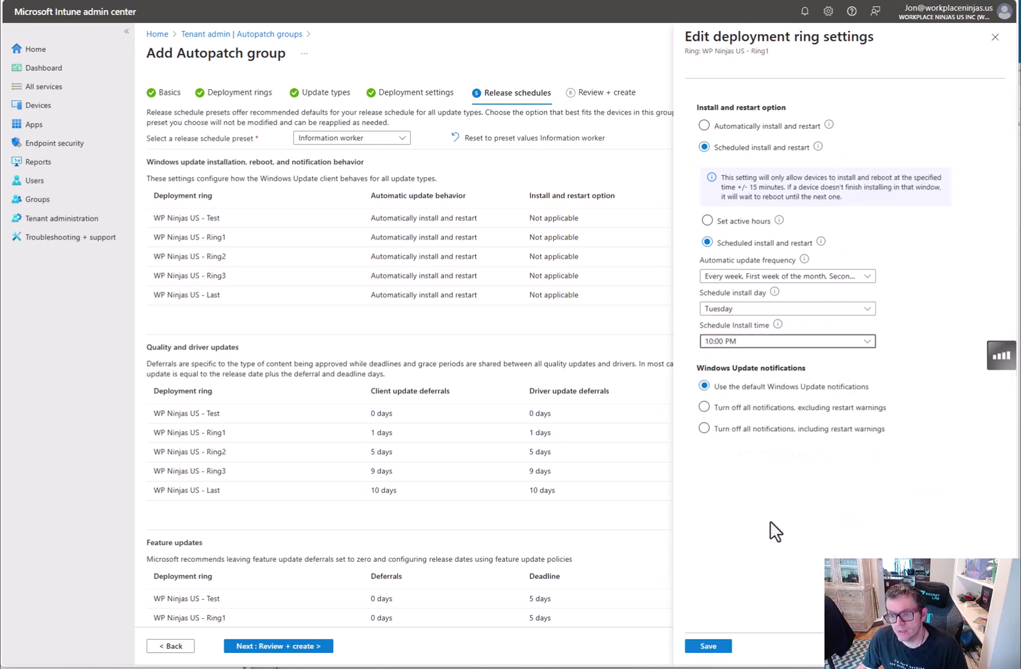
{"action": "left_click", "coordinate": [708, 645]}
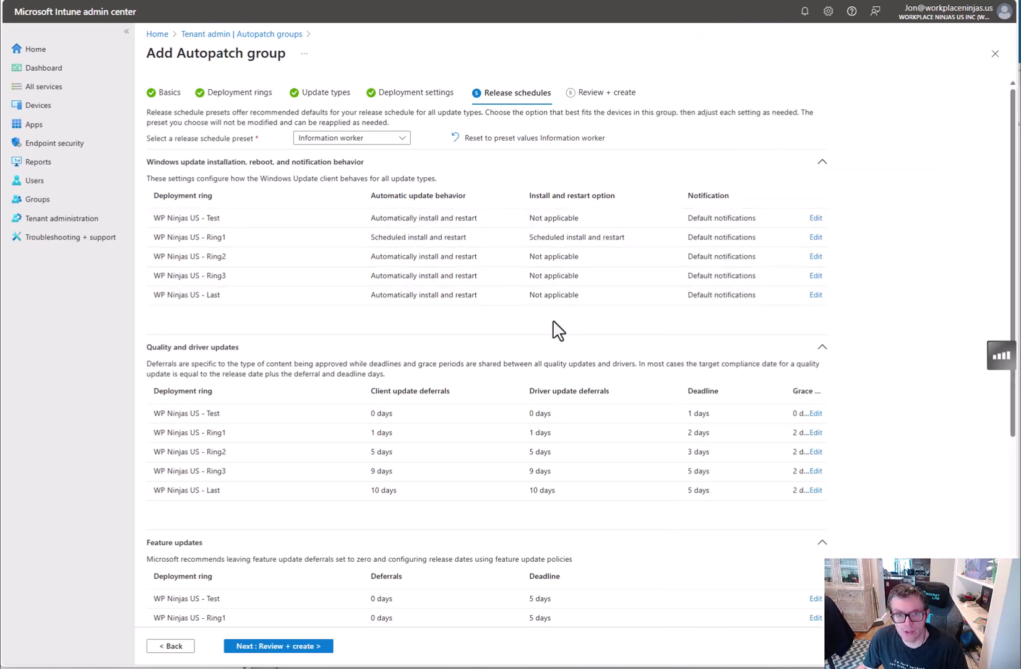
Look through the release schedule presets, keeping the current preset unchanged
{"action": "scroll", "coordinate": [508, 366], "scroll_direction": "down", "scroll_amount": 3}
{"action": "scroll", "coordinate": [507, 366], "scroll_direction": "up", "scroll_amount": 3}
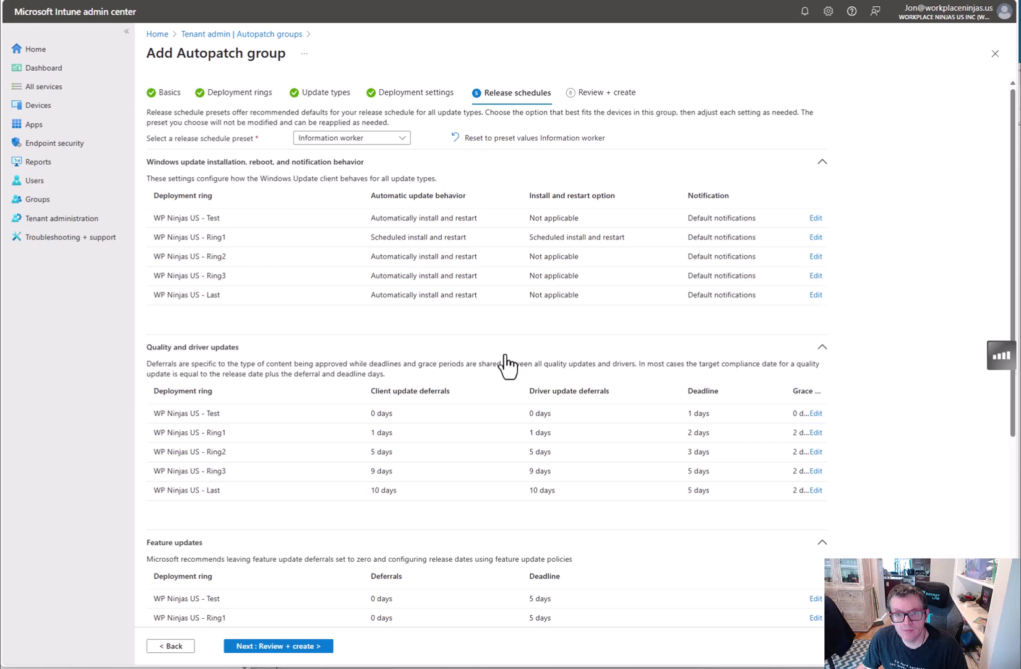
{"action": "left_click", "coordinate": [350, 139]}
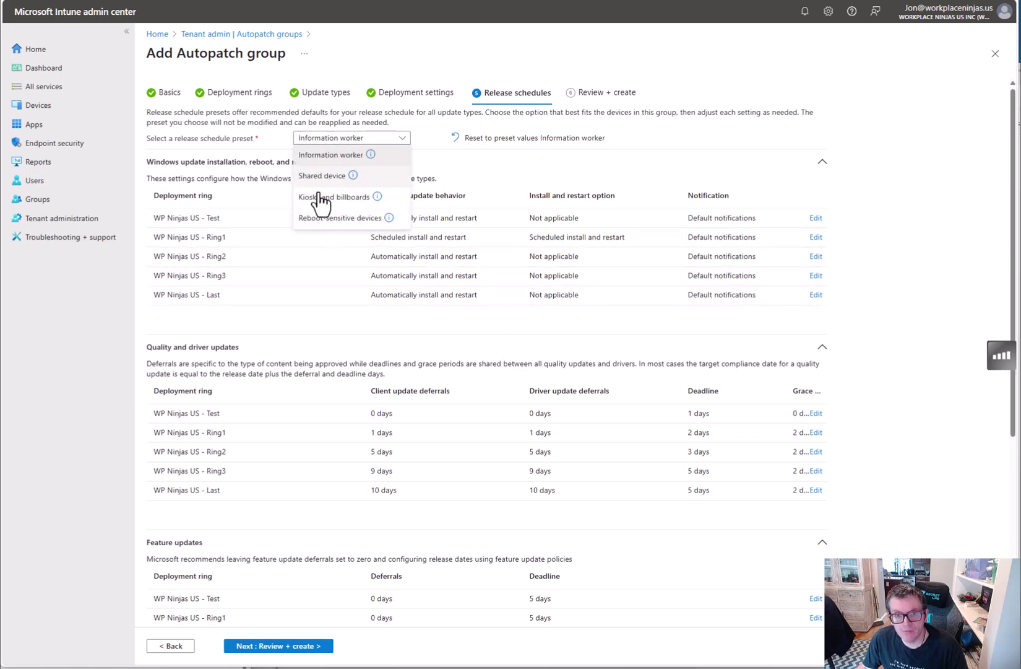
{"action": "left_click", "coordinate": [921, 301]}
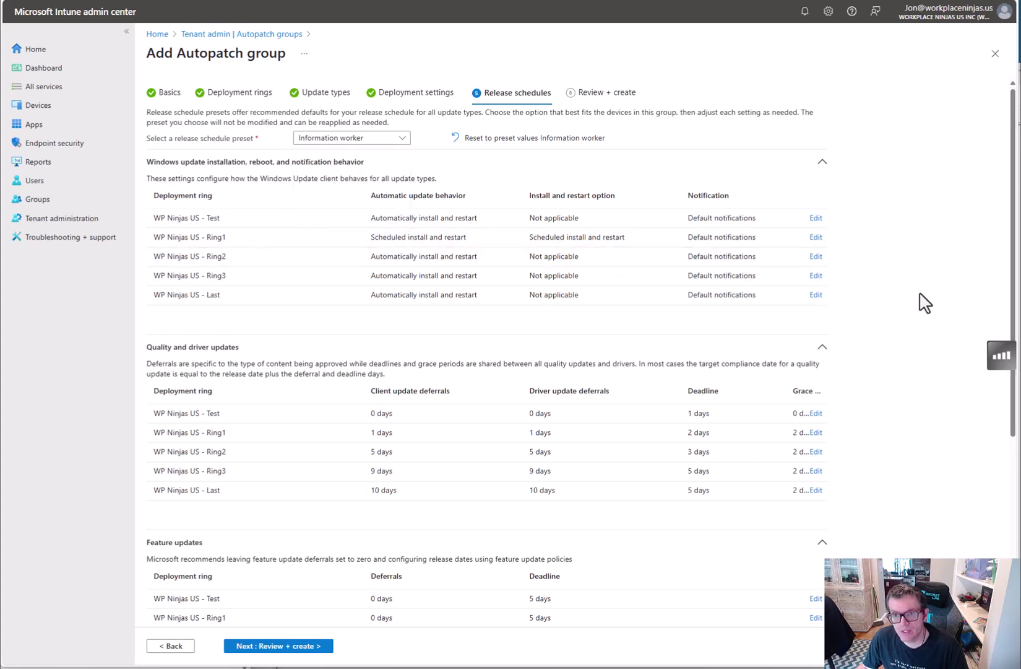
{"action": "scroll", "coordinate": [454, 380], "scroll_direction": "down", "scroll_amount": 3}
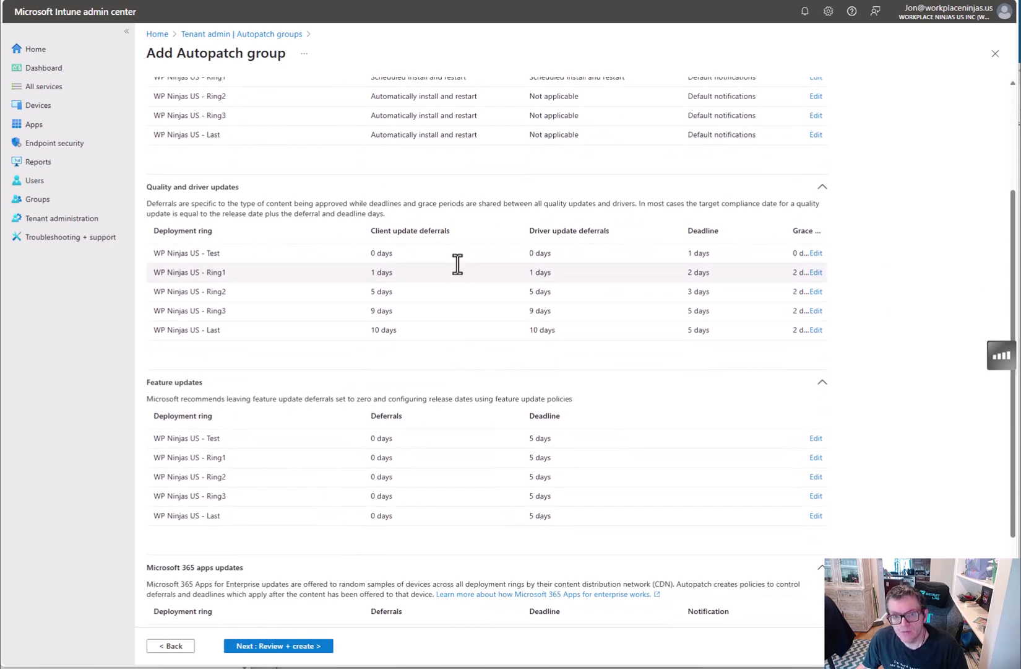
Set Ring1's quality update deadline and grace period to 0 days
{"action": "left_click", "coordinate": [816, 273]}
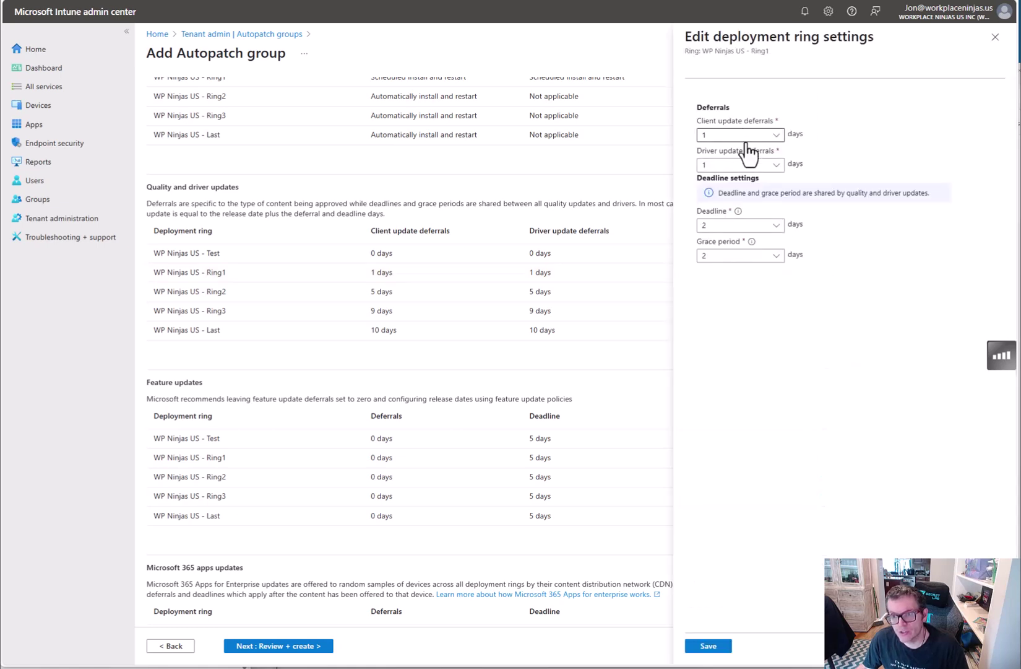
{"action": "left_click", "coordinate": [732, 227]}
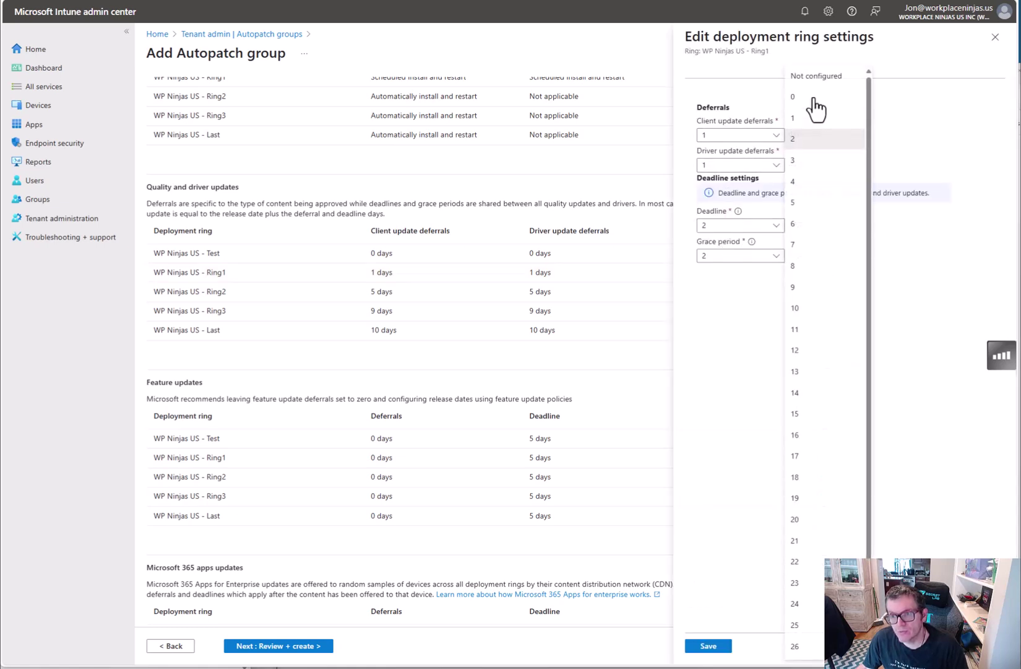
{"action": "left_click", "coordinate": [817, 110]}
{"action": "left_click", "coordinate": [740, 255]}
{"action": "left_click", "coordinate": [736, 296]}
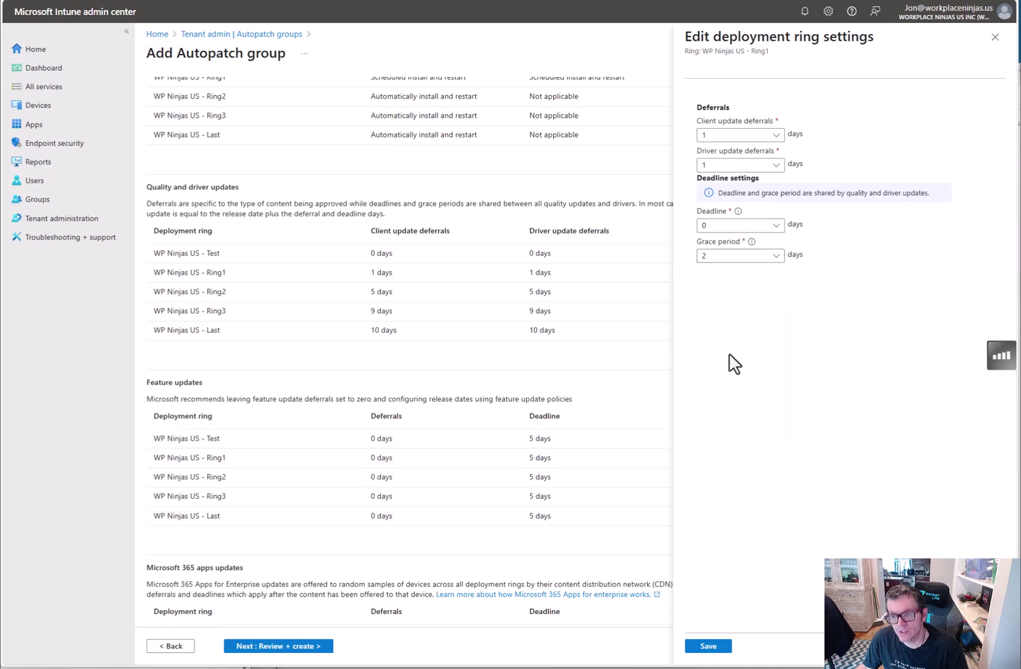
{"action": "left_click", "coordinate": [708, 647]}
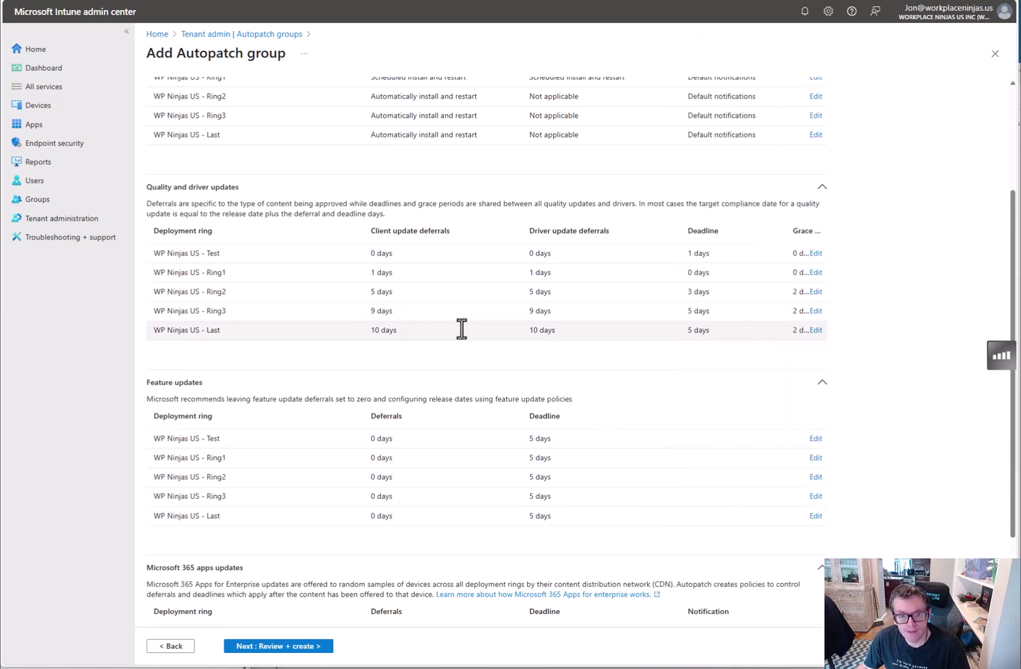
Set Ring1's feature update deadline to 0 days
{"action": "scroll", "coordinate": [463, 327], "scroll_direction": "down", "scroll_amount": 3}
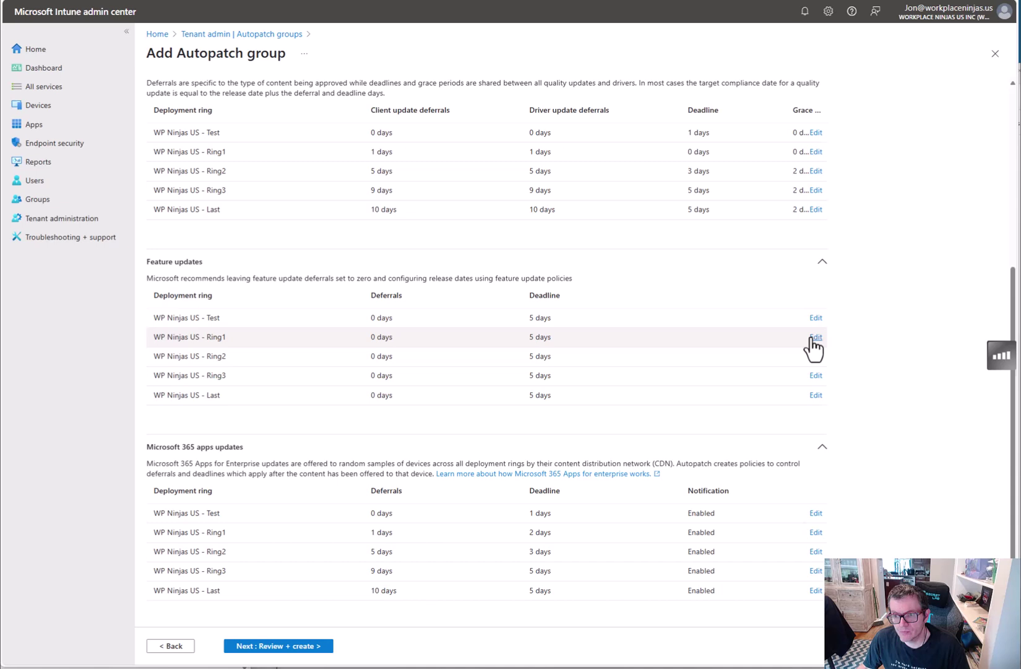
{"action": "left_click", "coordinate": [815, 337]}
{"action": "left_click", "coordinate": [725, 185]}
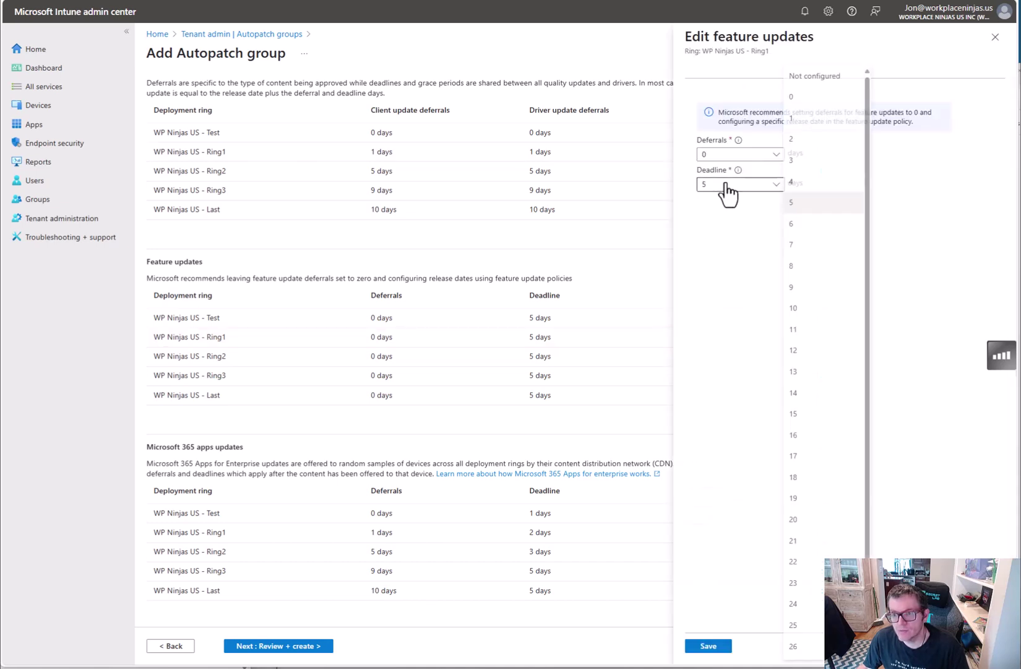
{"action": "left_click", "coordinate": [784, 100]}
{"action": "left_click", "coordinate": [739, 449]}
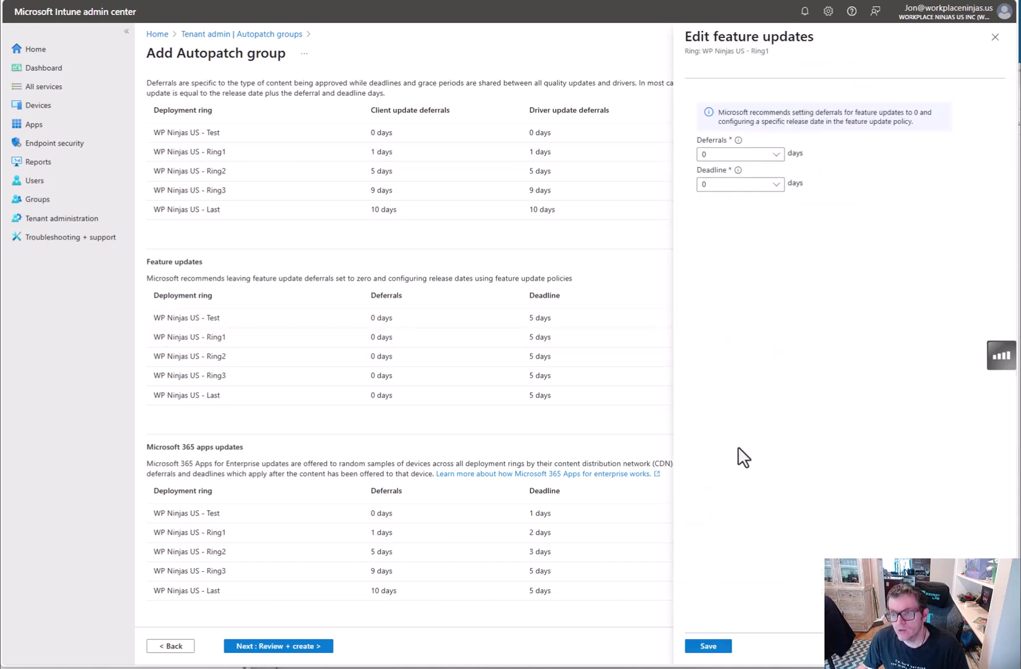
{"action": "left_click_drag", "start_coordinate": [775, 115], "coordinate": [742, 142]}
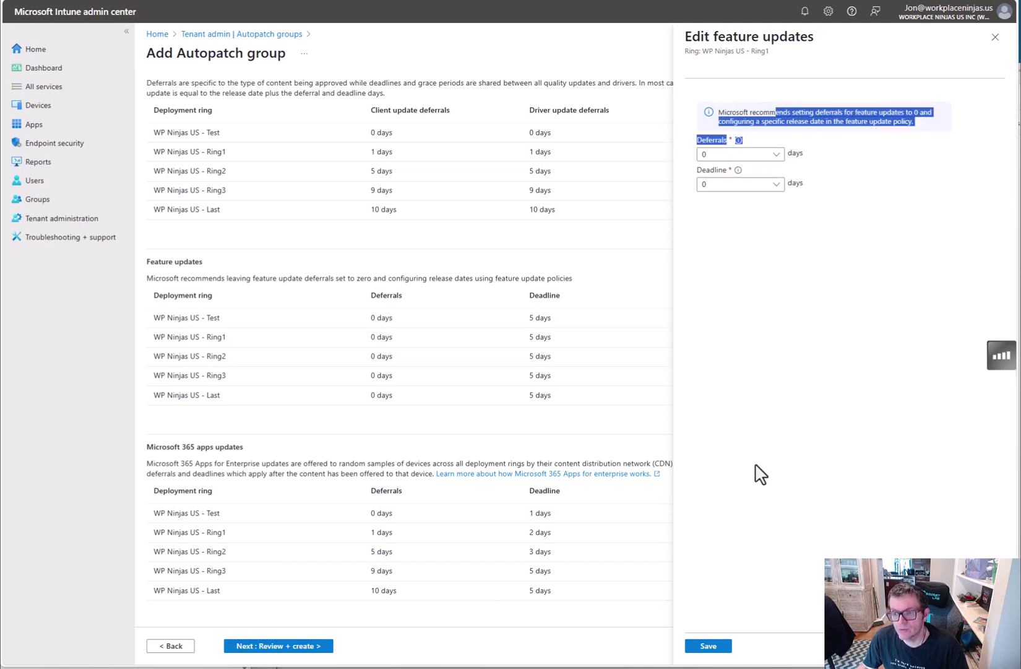
{"action": "left_click", "coordinate": [717, 647]}
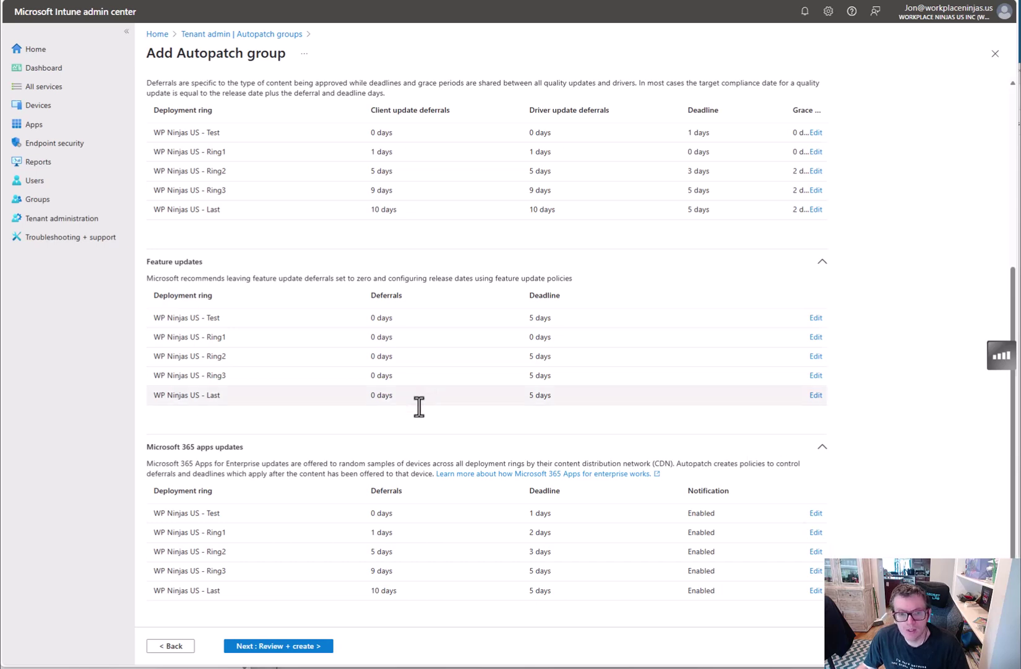
Give Ring1's Microsoft 365 Apps 0-day deferral and deadline with notifications hidden, then go to Review + create
{"action": "left_click", "coordinate": [816, 532]}
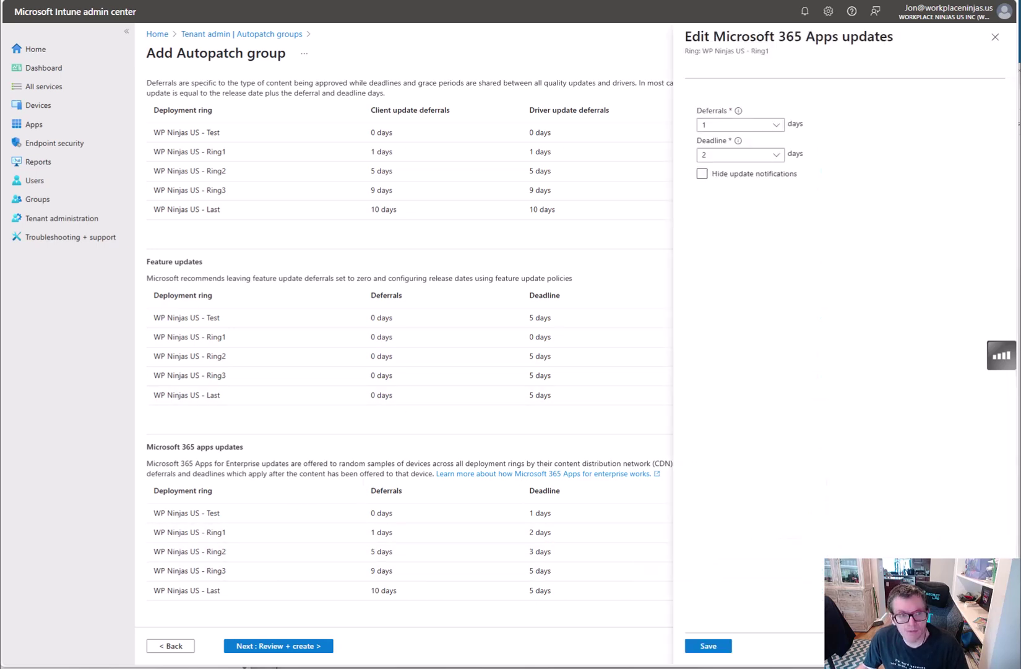
{"action": "left_click", "coordinate": [746, 126]}
{"action": "left_click", "coordinate": [725, 143]}
{"action": "left_click", "coordinate": [732, 156]}
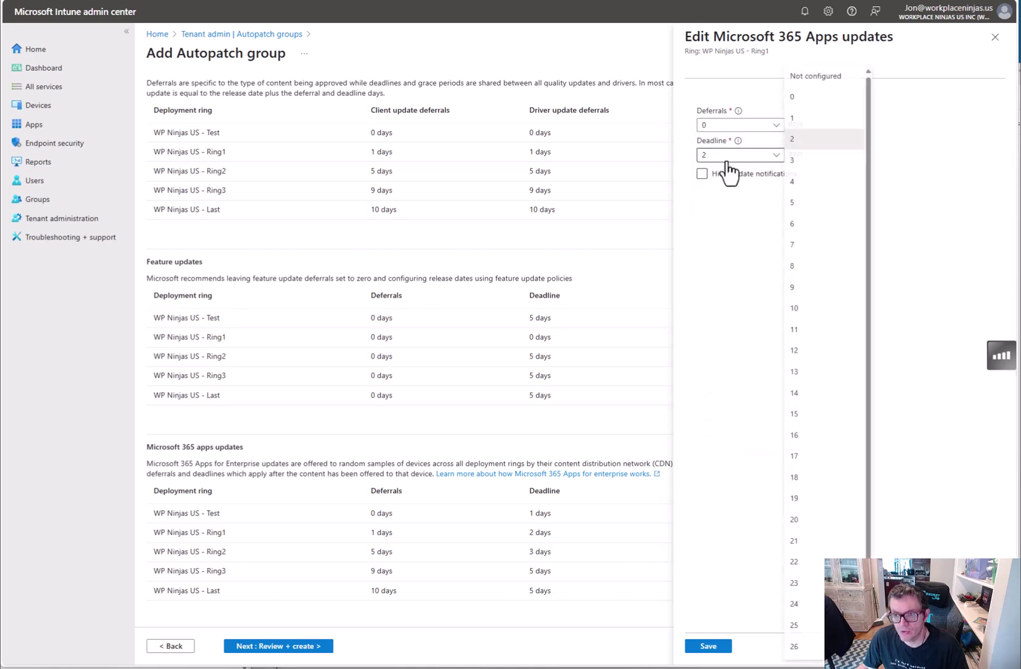
{"action": "left_click", "coordinate": [813, 109]}
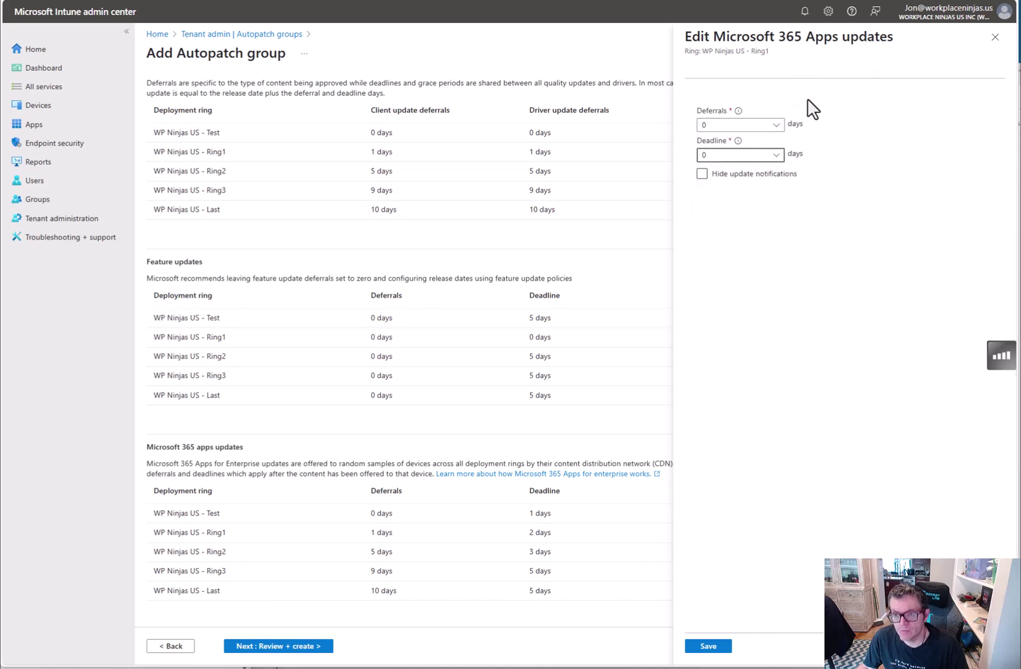
{"action": "left_click", "coordinate": [703, 175]}
{"action": "left_click", "coordinate": [711, 645]}
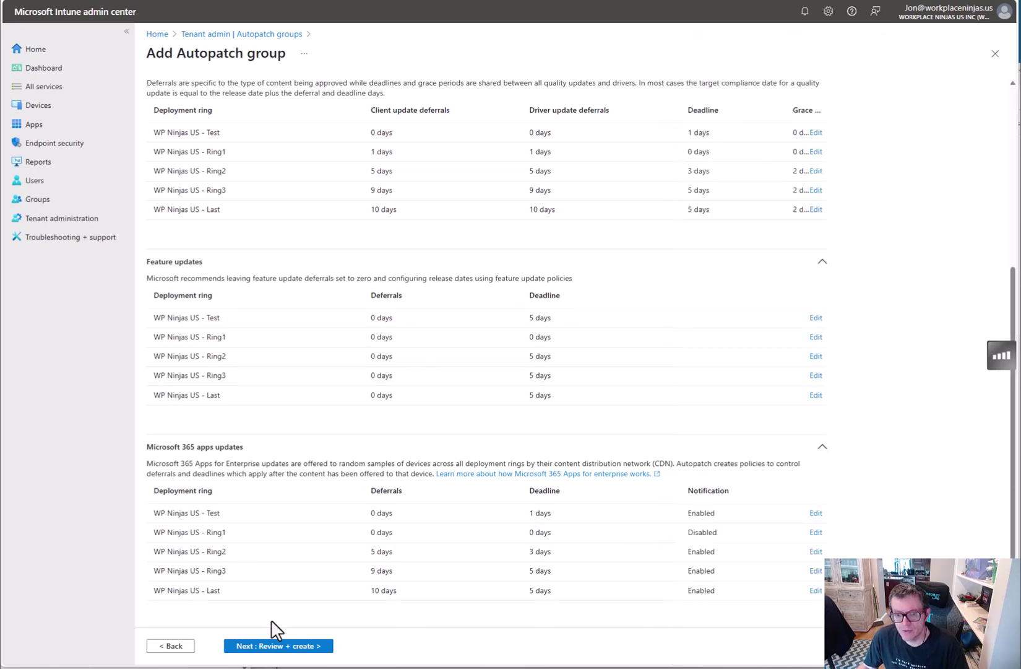
{"action": "left_click", "coordinate": [279, 647]}
Create WP Ninjas US, refresh until it shows Active, and check its Entra groups details
{"action": "scroll", "coordinate": [484, 314], "scroll_direction": "down", "scroll_amount": 4}
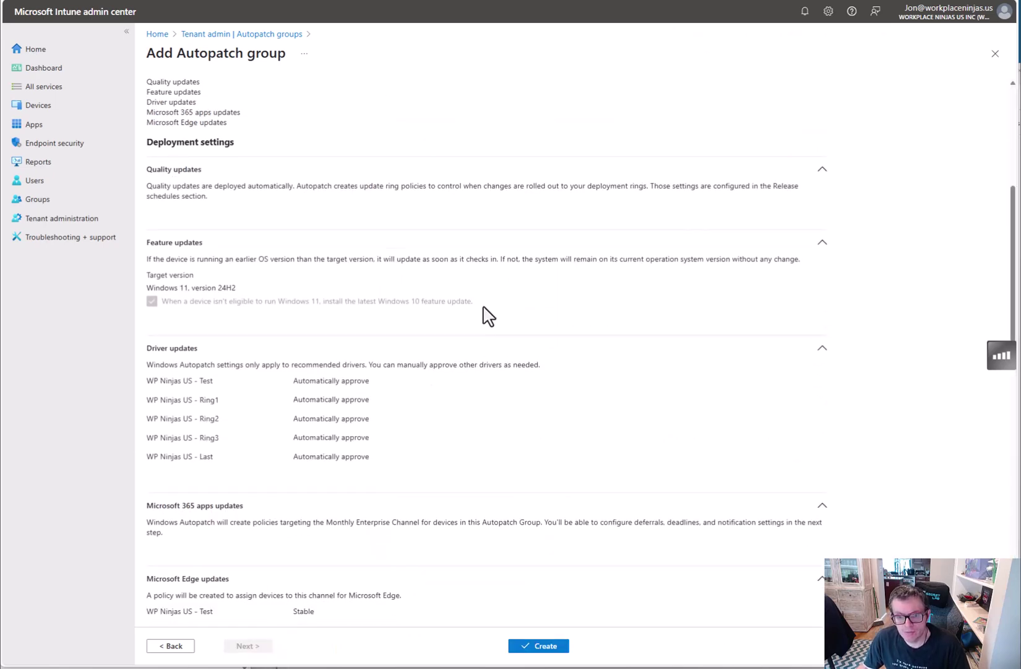
{"action": "left_click", "coordinate": [536, 647]}
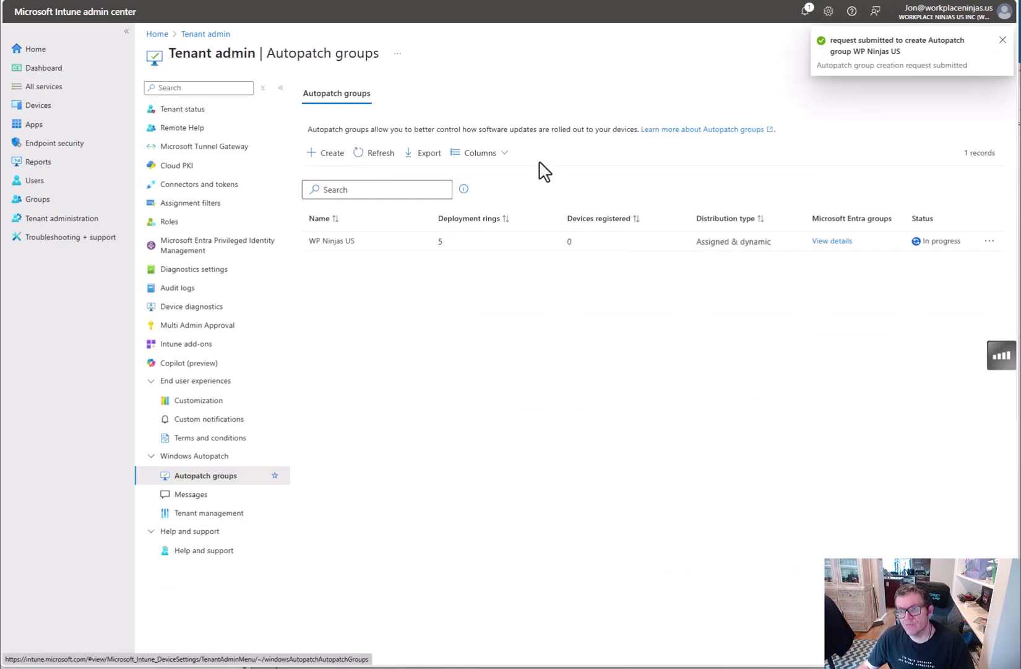
{"action": "left_click", "coordinate": [375, 154]}
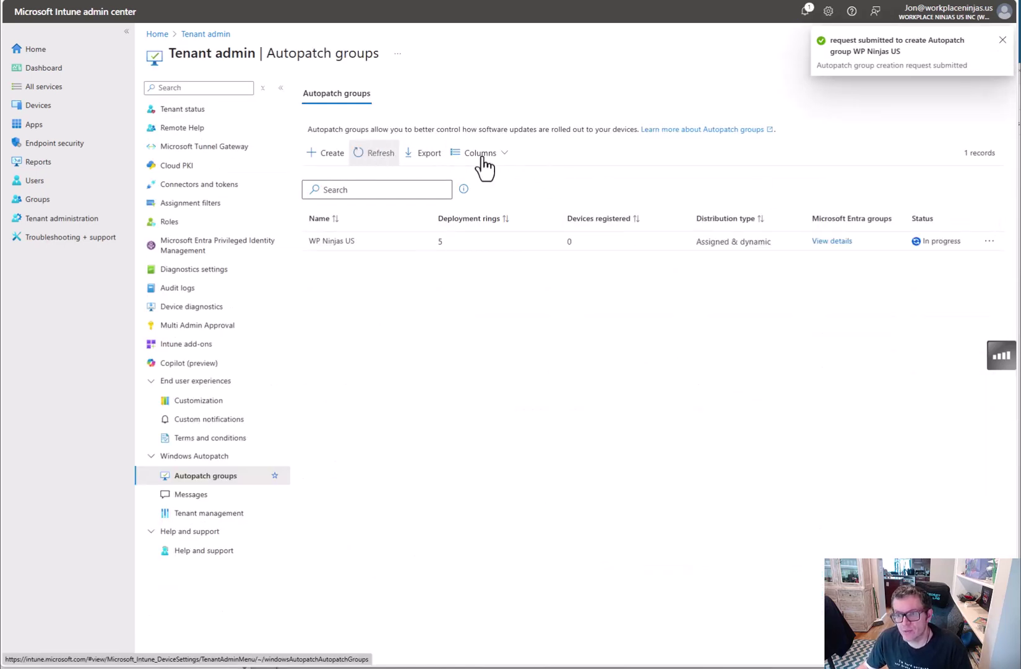
{"action": "left_click", "coordinate": [383, 158]}
{"action": "left_click", "coordinate": [382, 154]}
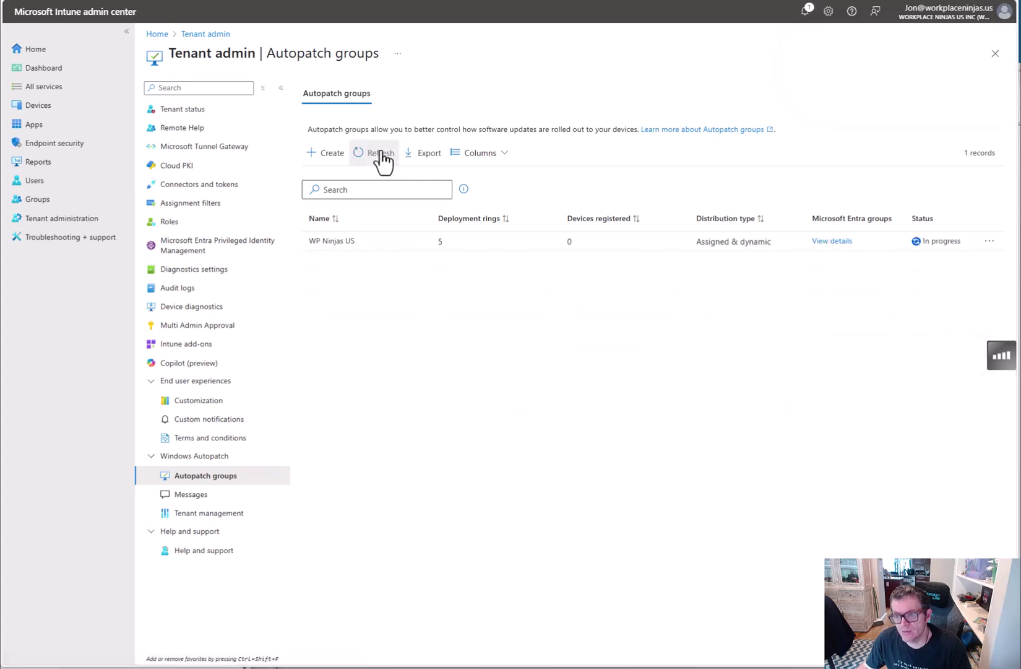
{"action": "left_click", "coordinate": [382, 155]}
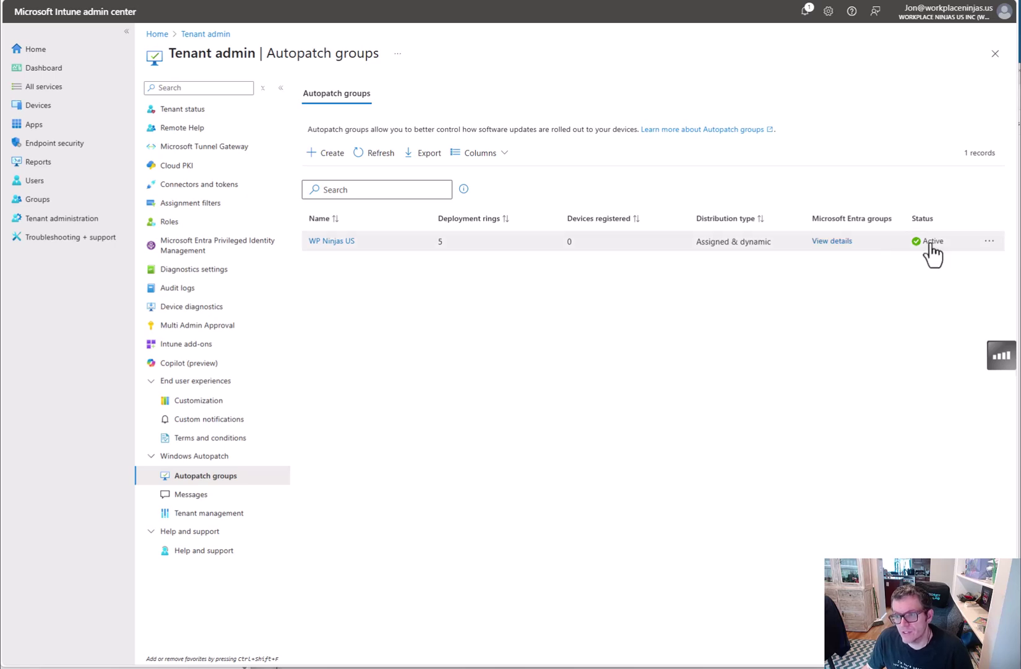
{"action": "left_click", "coordinate": [832, 242]}
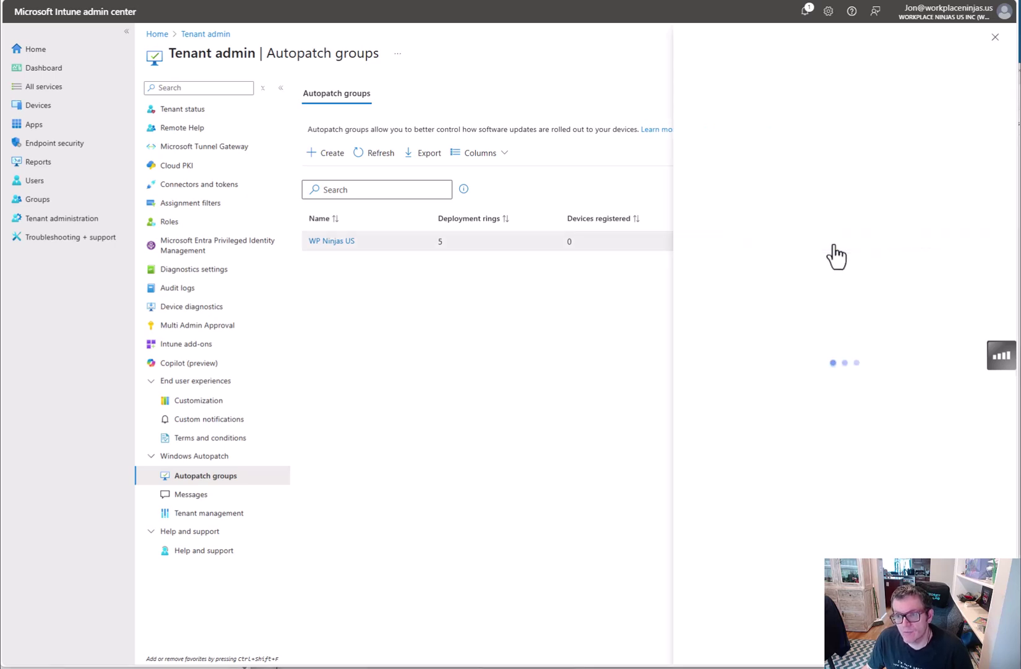
{"action": "left_click", "coordinate": [995, 38]}
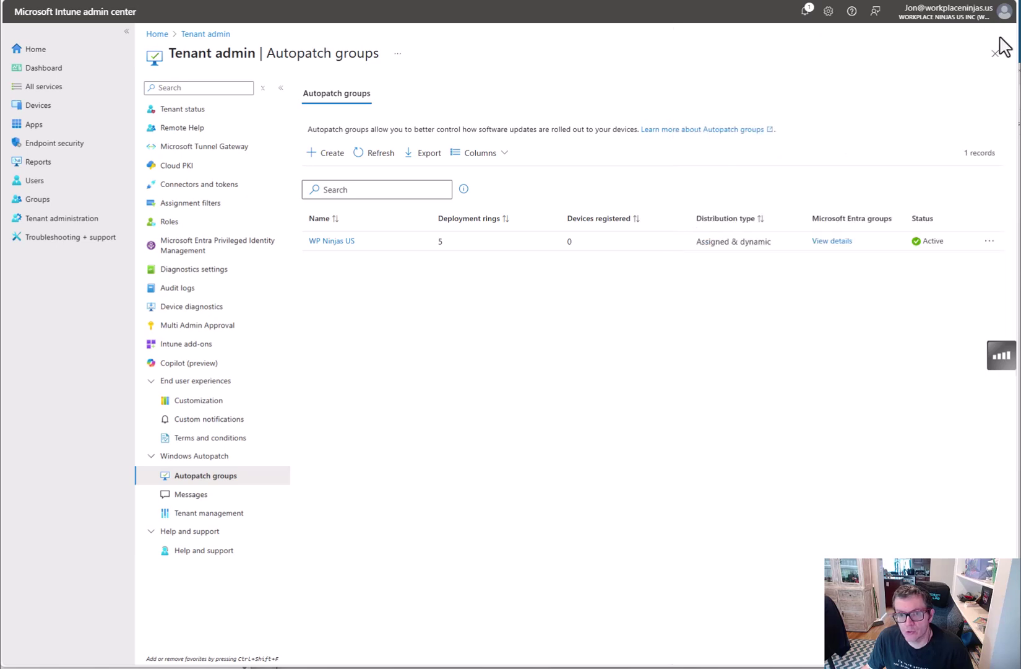
Navigate through Devices, Configuration and Windows updates to the Feature updates tab
{"action": "left_click", "coordinate": [41, 107]}
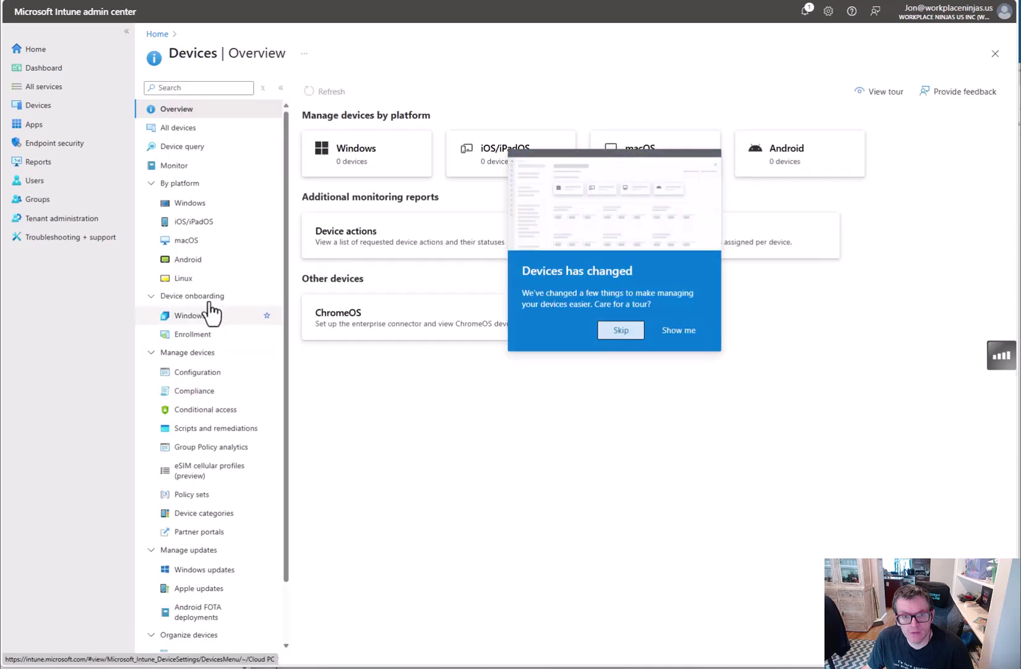
{"action": "left_click", "coordinate": [207, 372]}
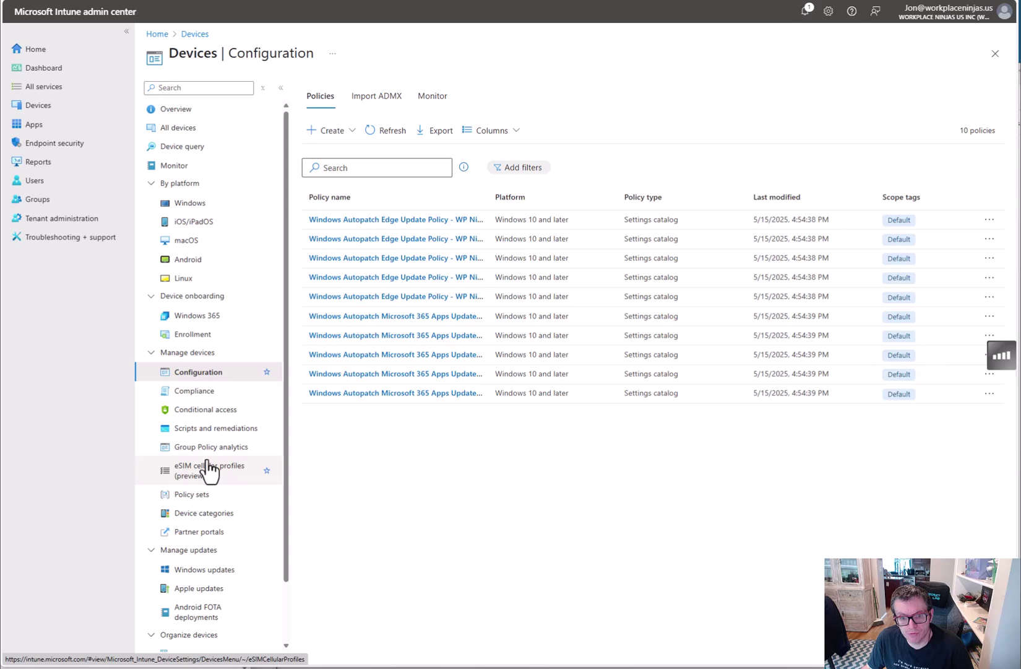
{"action": "left_click", "coordinate": [211, 571]}
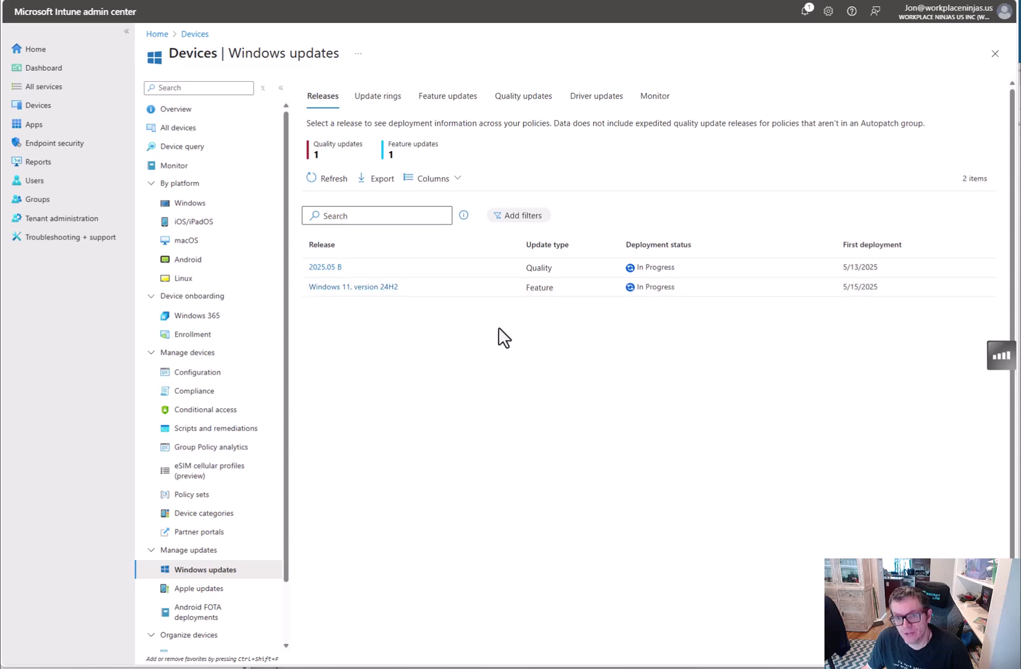
{"action": "left_click", "coordinate": [453, 106]}
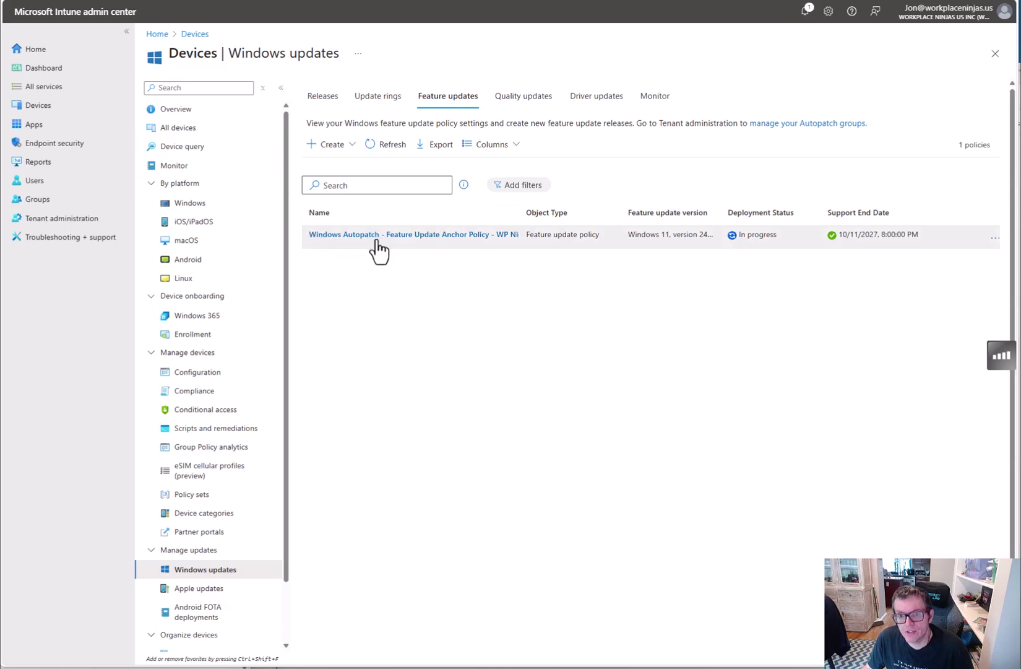
Review the Feature Update Anchor Policy's properties and deployment settings unchanged, then check Quality updates
{"action": "left_click", "coordinate": [379, 241]}
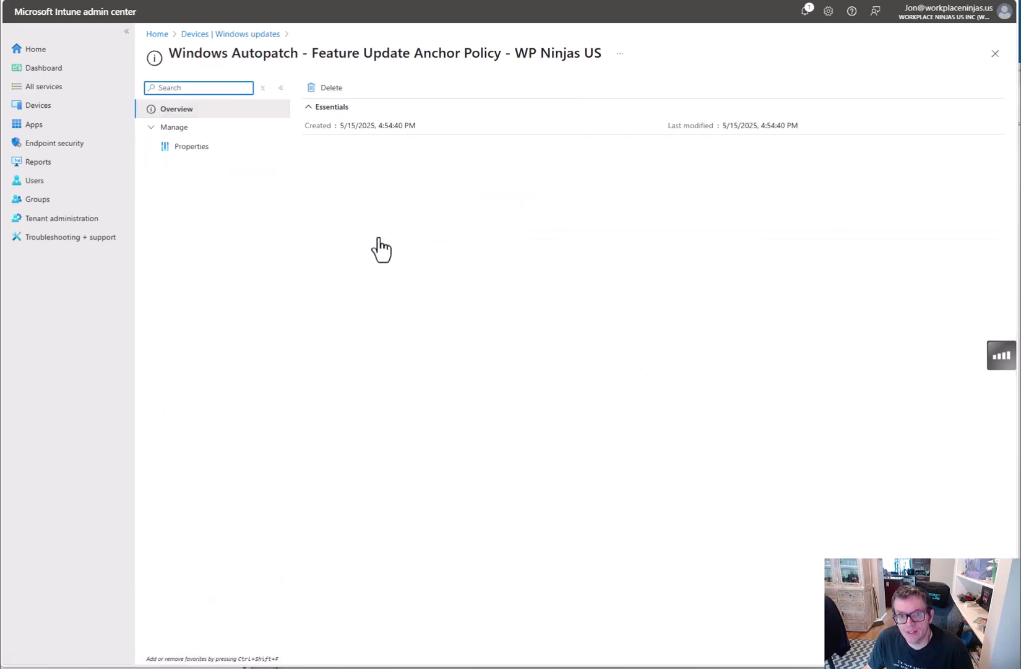
{"action": "left_click", "coordinate": [204, 149]}
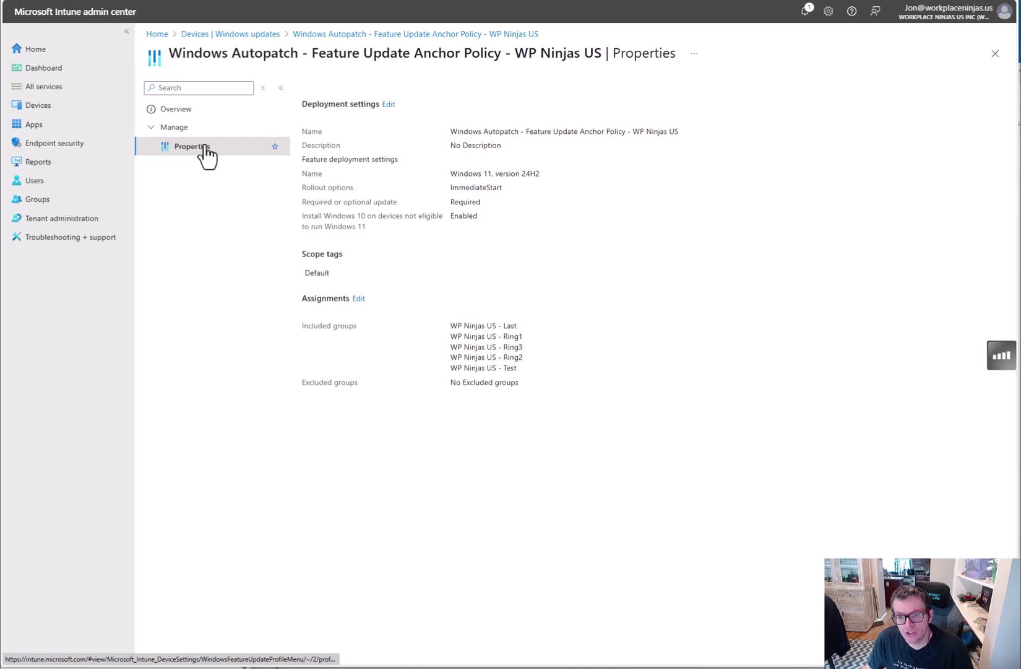
{"action": "left_click", "coordinate": [389, 104]}
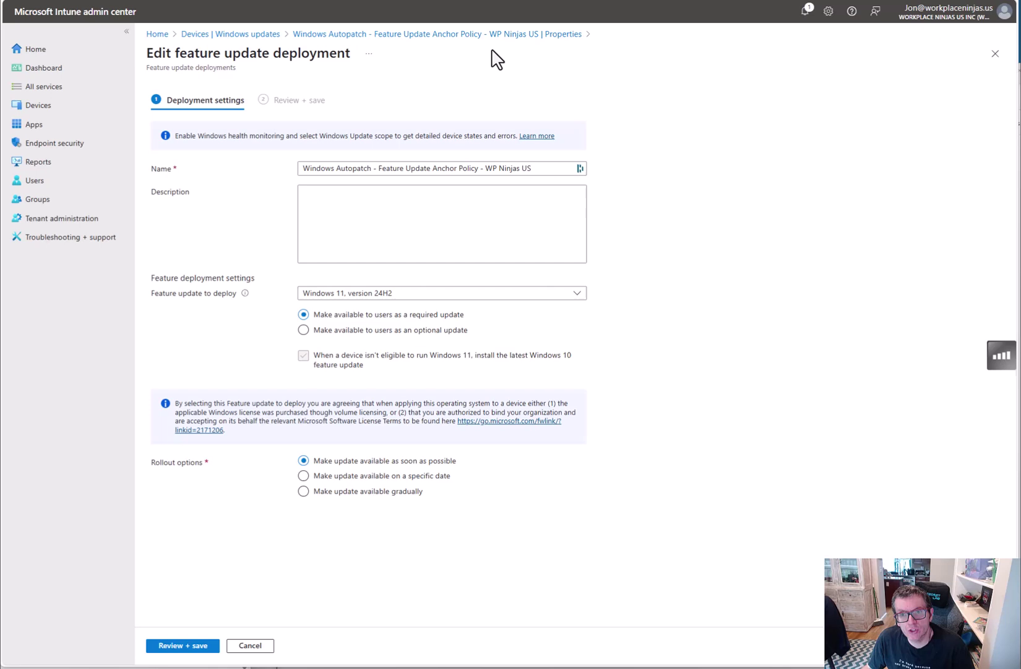
{"action": "left_click", "coordinate": [507, 35]}
{"action": "left_click", "coordinate": [252, 34]}
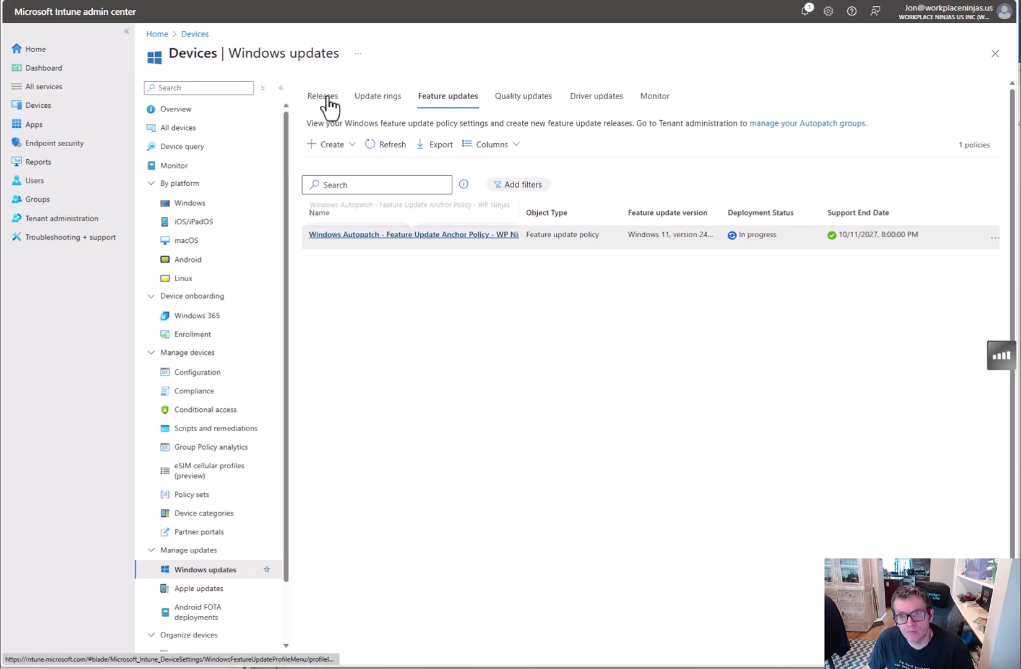
{"action": "left_click", "coordinate": [525, 103]}
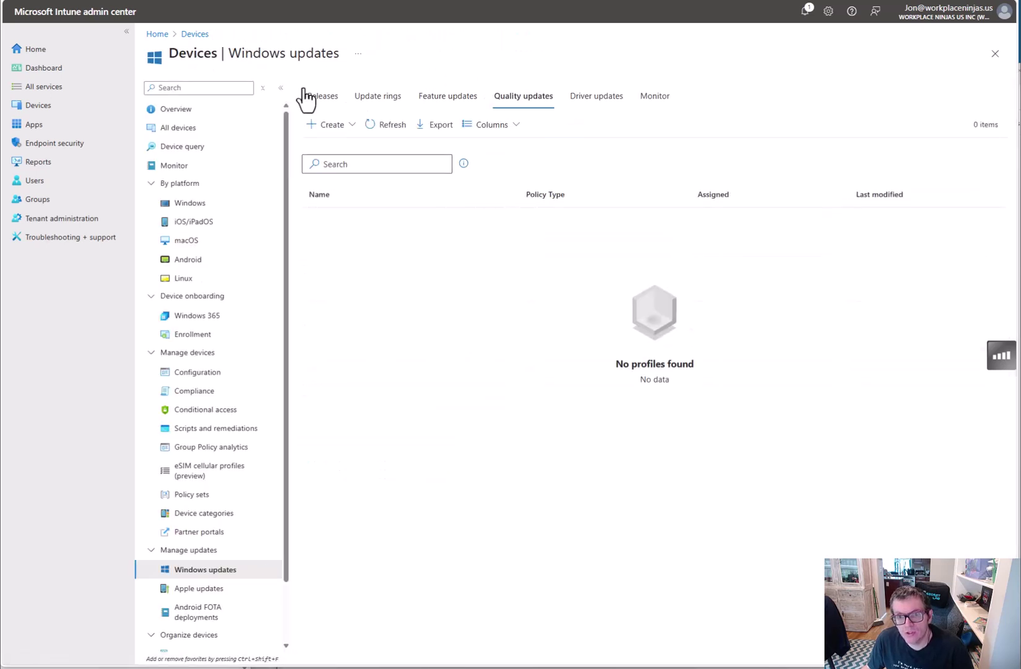
{"action": "left_click", "coordinate": [383, 126]}
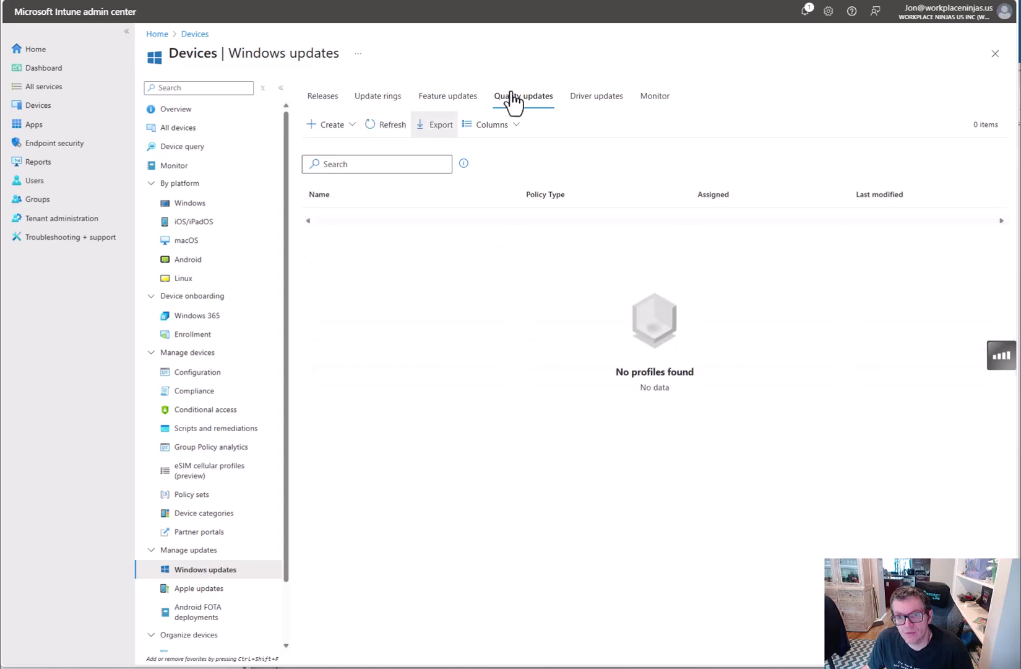
Open the WP Ninjas US Test policy's update ring settings for editing, then cancel without saving
{"action": "left_click", "coordinate": [591, 96]}
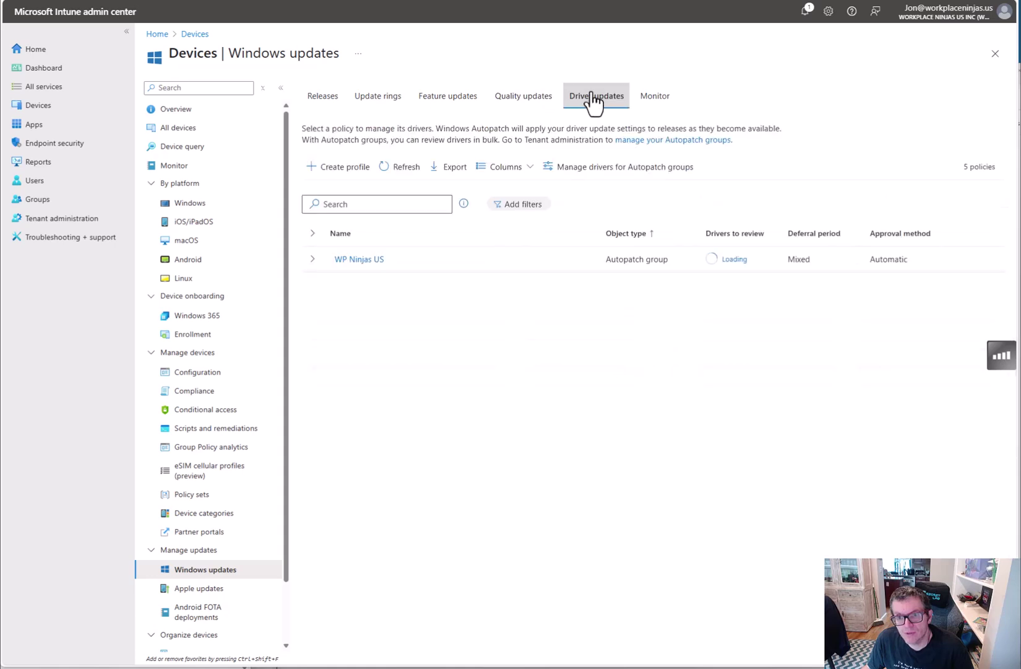
{"action": "left_click", "coordinate": [313, 260]}
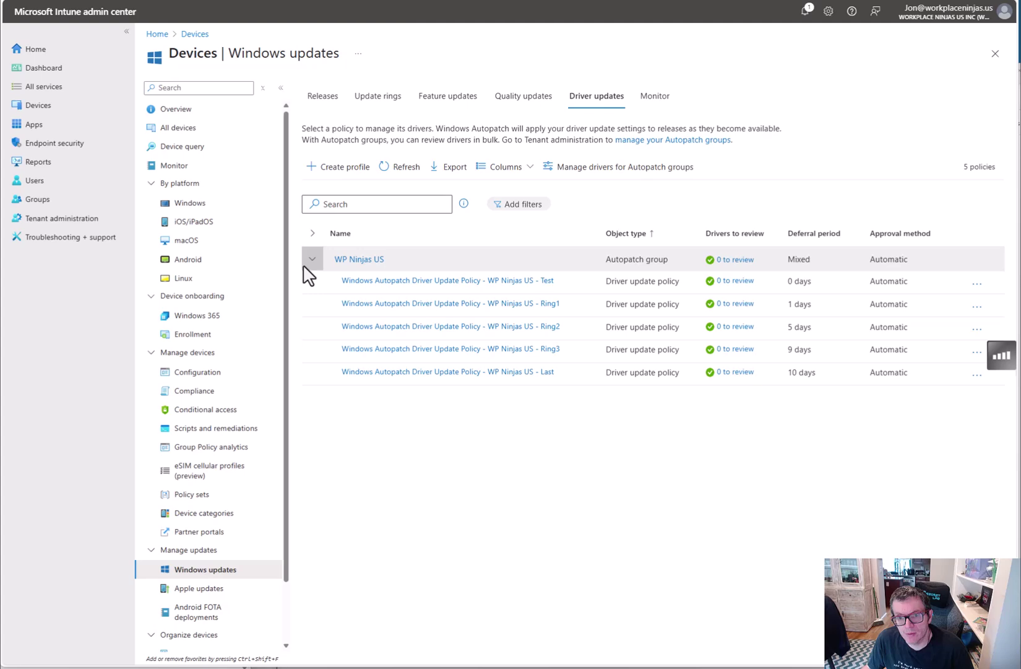
{"action": "left_click", "coordinate": [360, 260]}
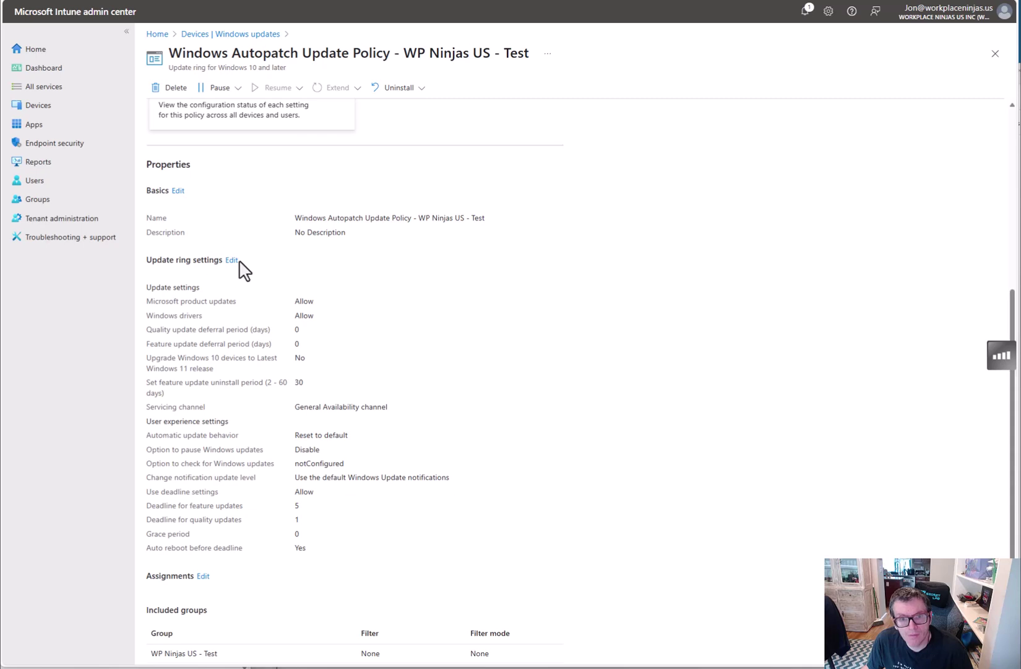
{"action": "left_click", "coordinate": [231, 260]}
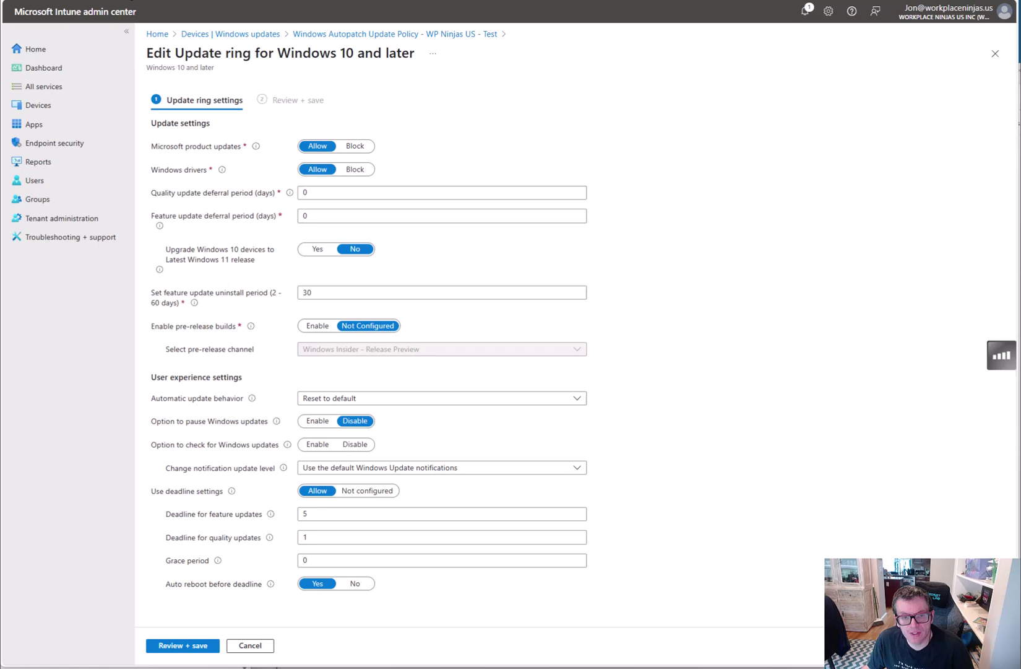
{"action": "left_click", "coordinate": [250, 646]}
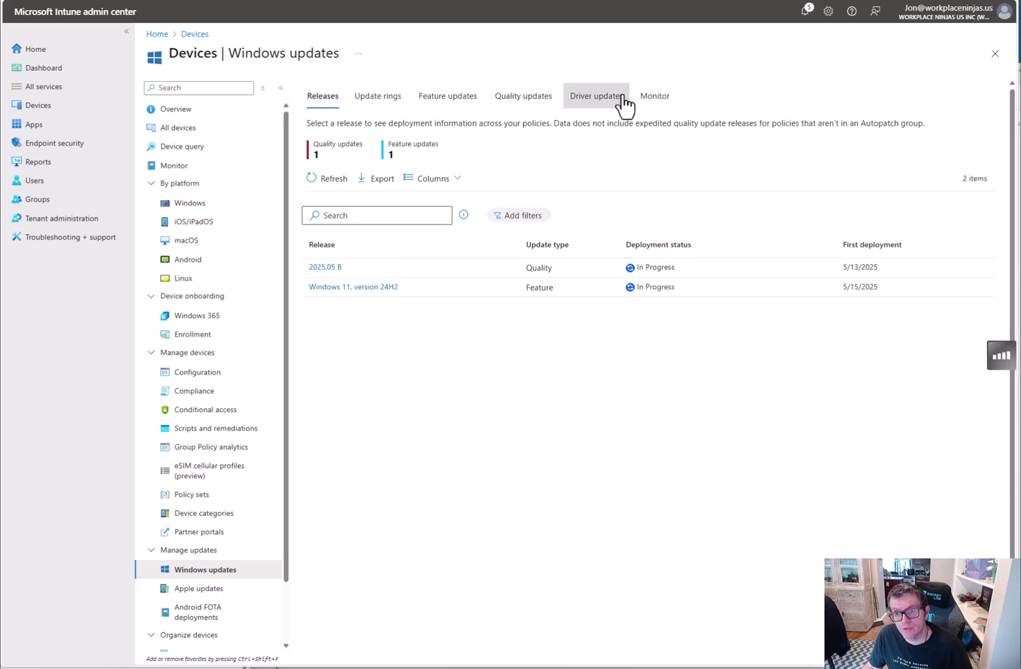
Check the Windows update monitoring summary and the WP Ninjas US driver update policies
{"action": "left_click", "coordinate": [653, 99]}
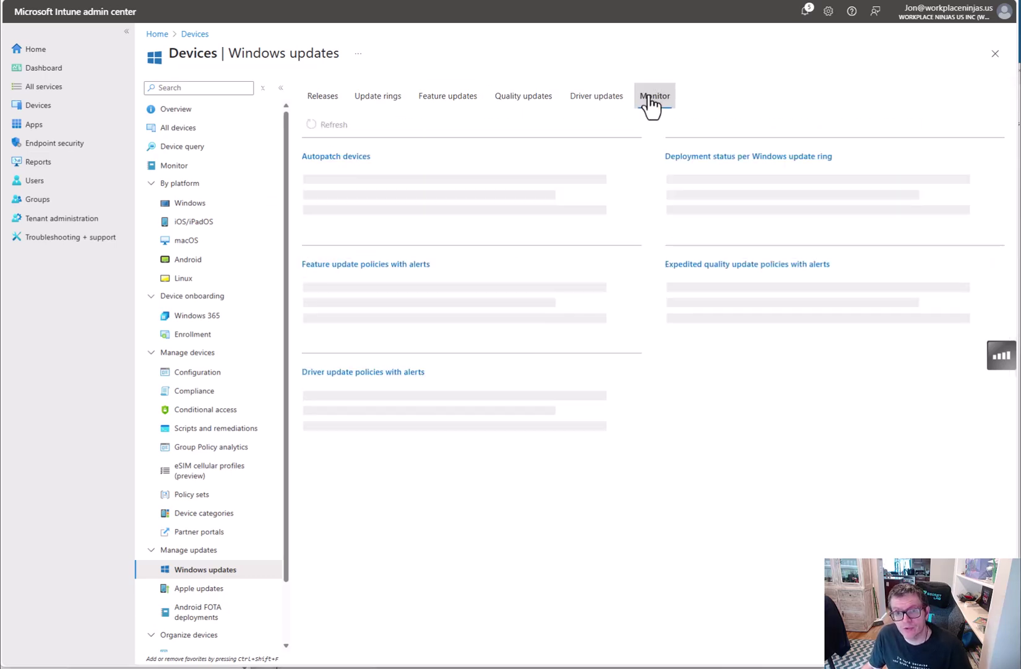
{"action": "left_click", "coordinate": [577, 99]}
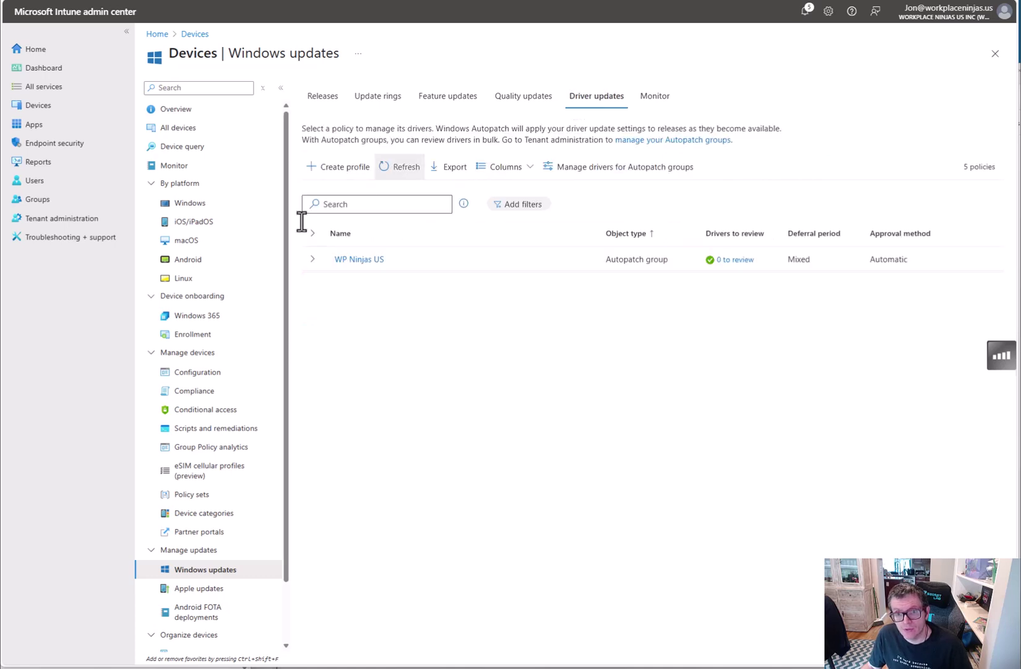
{"action": "left_click", "coordinate": [313, 259]}
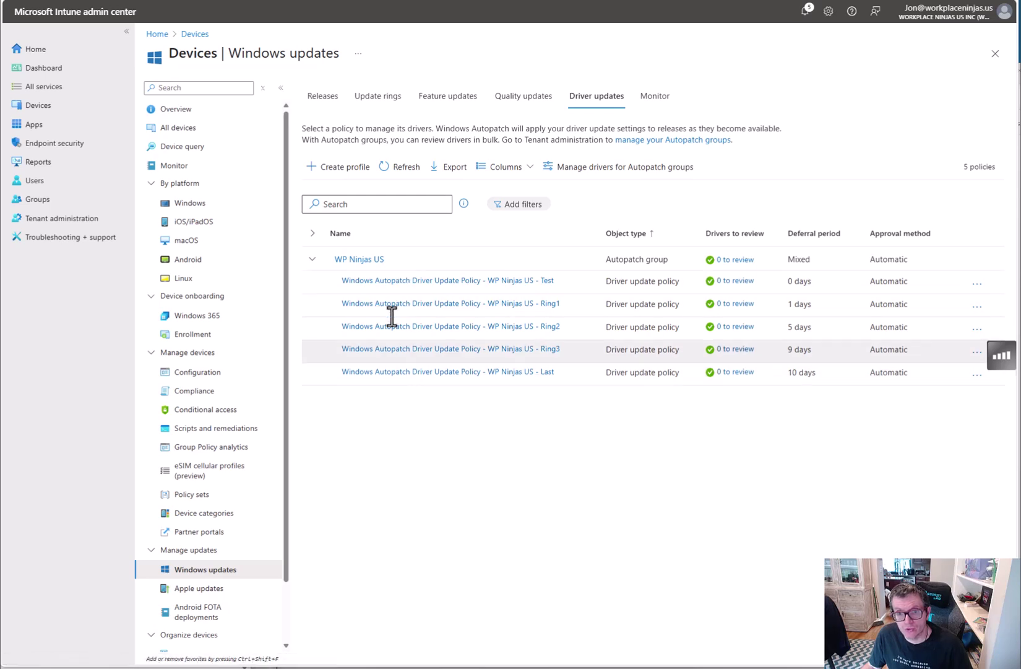
Open release 2025.05 B and expand WP Ninjas US to see its per-ring rollout
{"action": "left_click", "coordinate": [323, 98]}
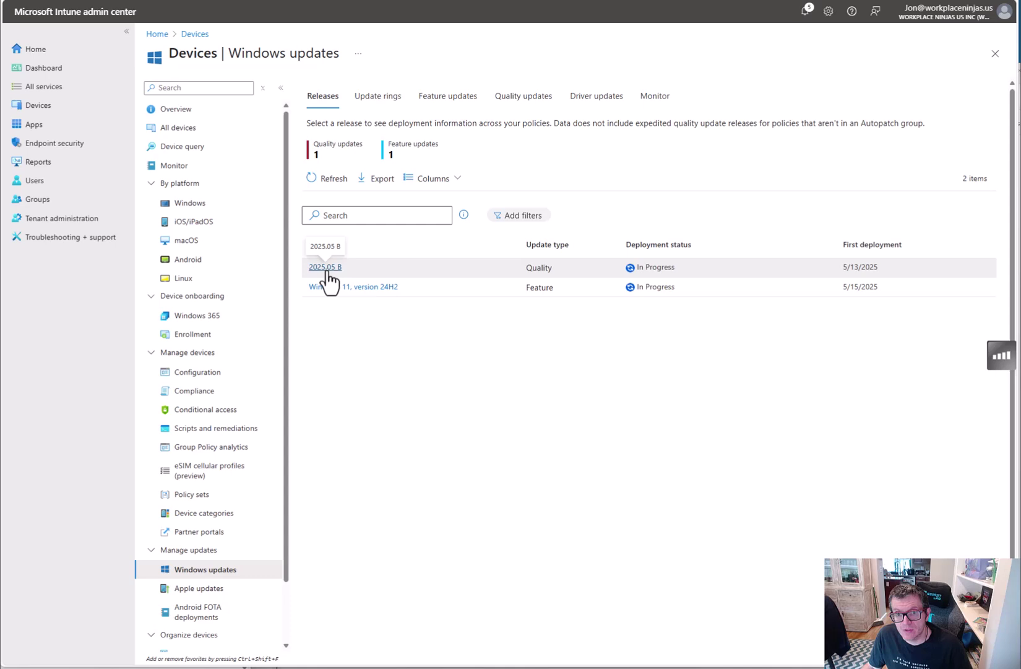
{"action": "left_click", "coordinate": [325, 267]}
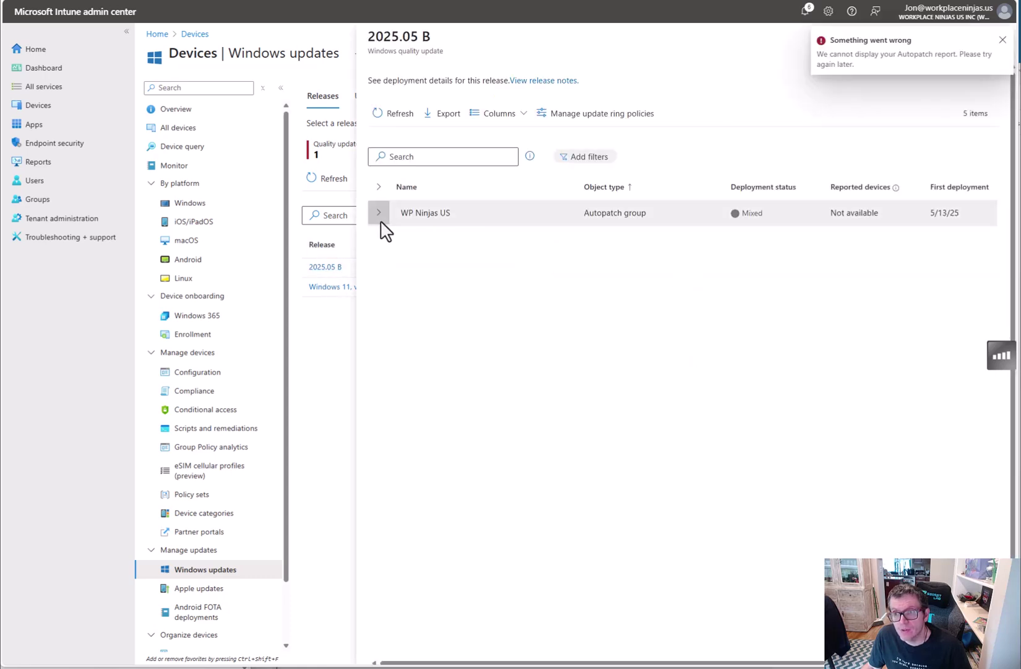
{"action": "left_click", "coordinate": [381, 218]}
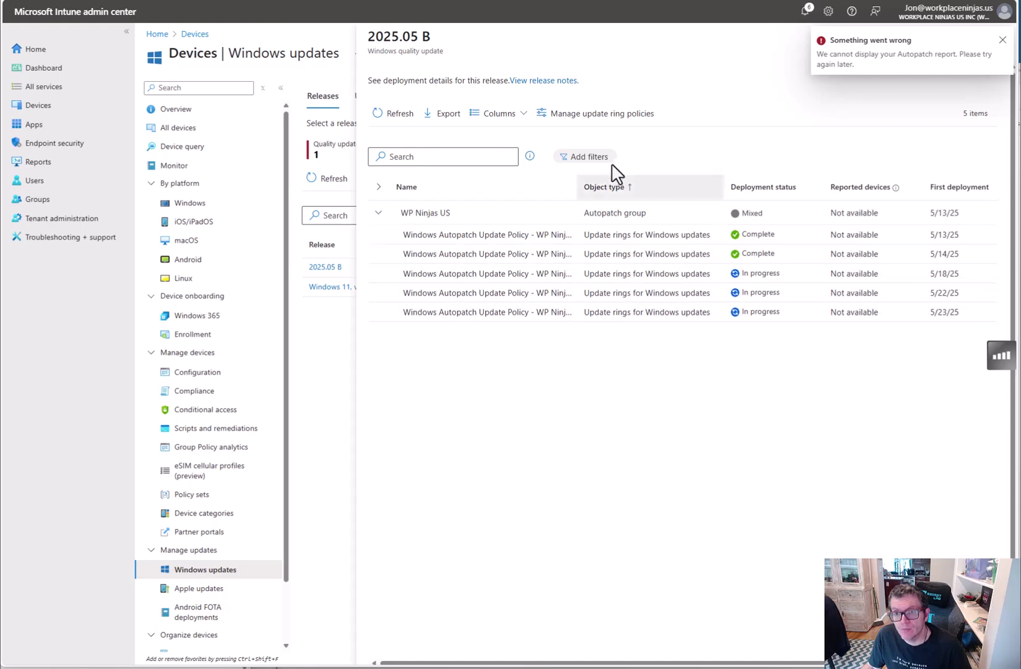
Review the WP Ninjas US Test update ring policy, then return to Windows updates
{"action": "left_click", "coordinate": [628, 121]}
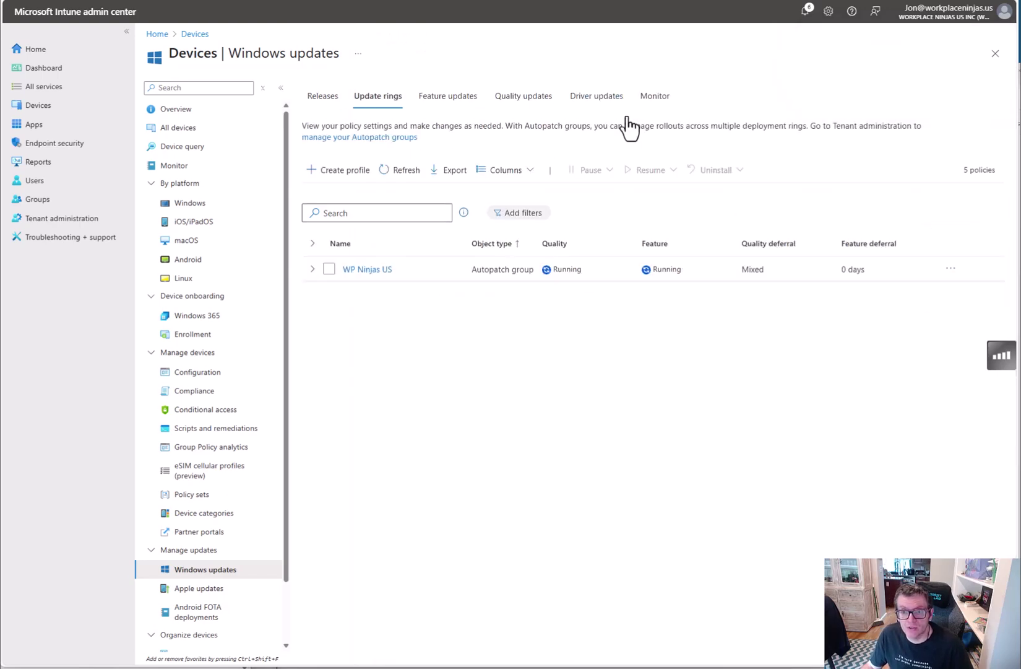
{"action": "left_click", "coordinate": [312, 270]}
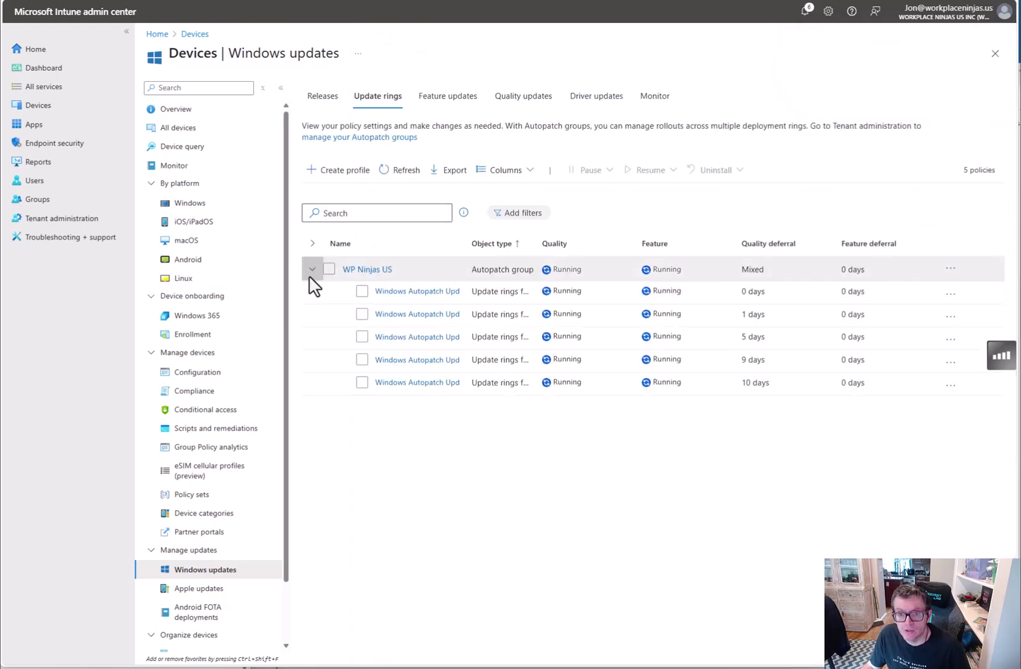
{"action": "left_click", "coordinate": [403, 292]}
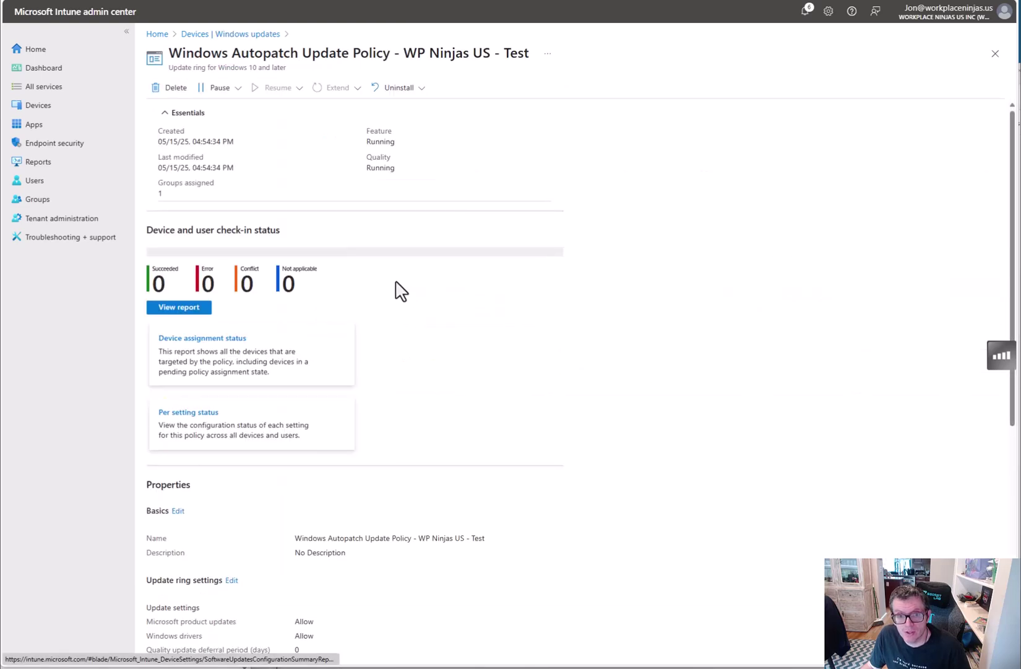
{"action": "scroll", "coordinate": [410, 362], "scroll_direction": "down", "scroll_amount": 6}
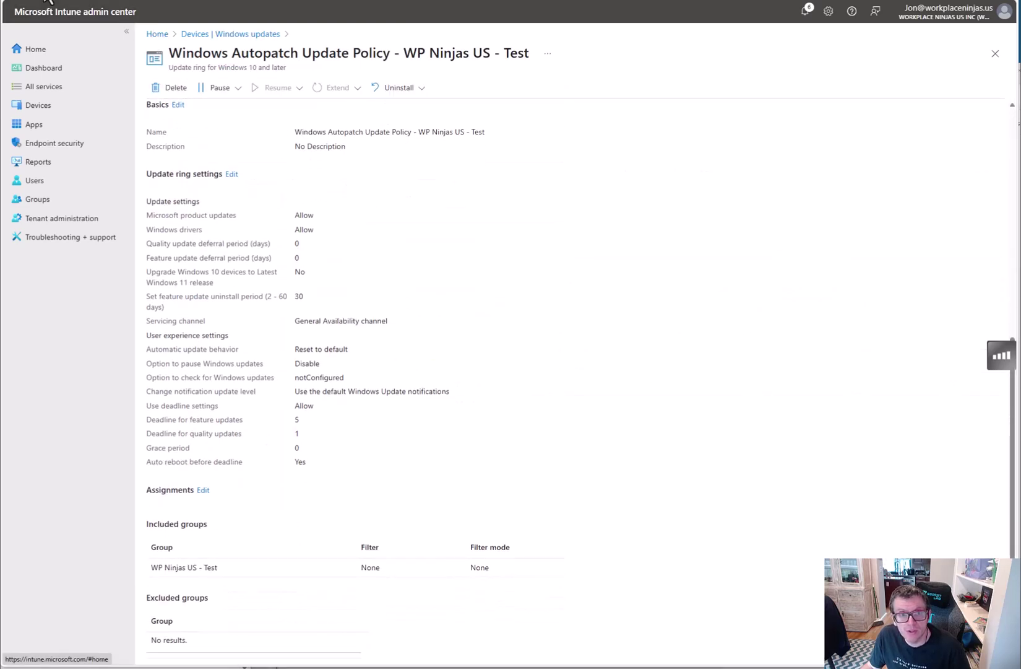
{"action": "left_click", "coordinate": [38, 105]}
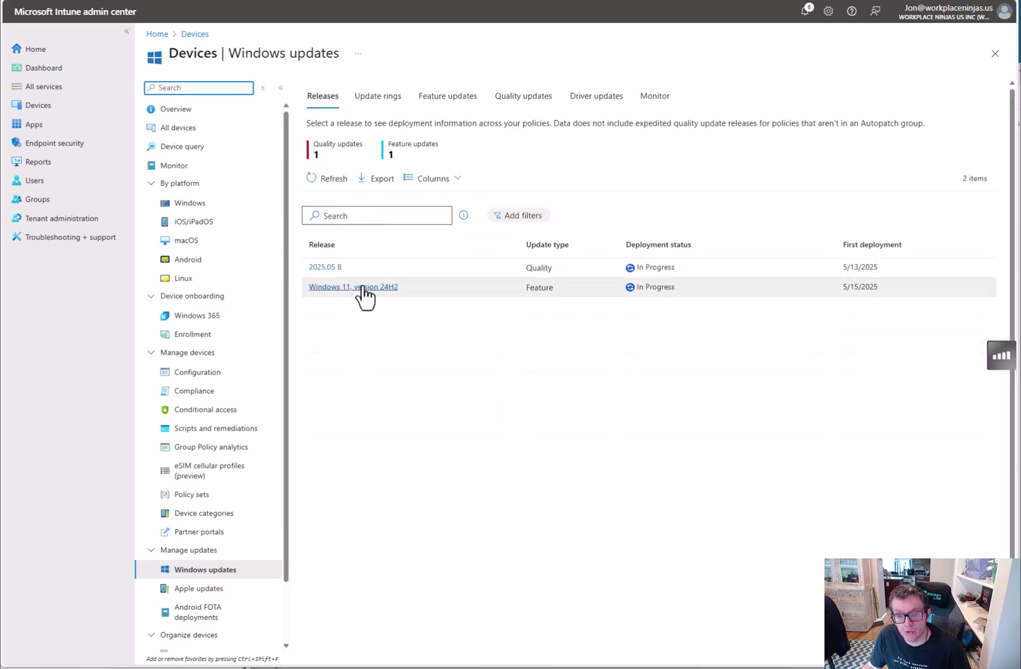
Check the update ring policies behind release 2025.05 B, ending on the Releases list
{"action": "left_click", "coordinate": [327, 270]}
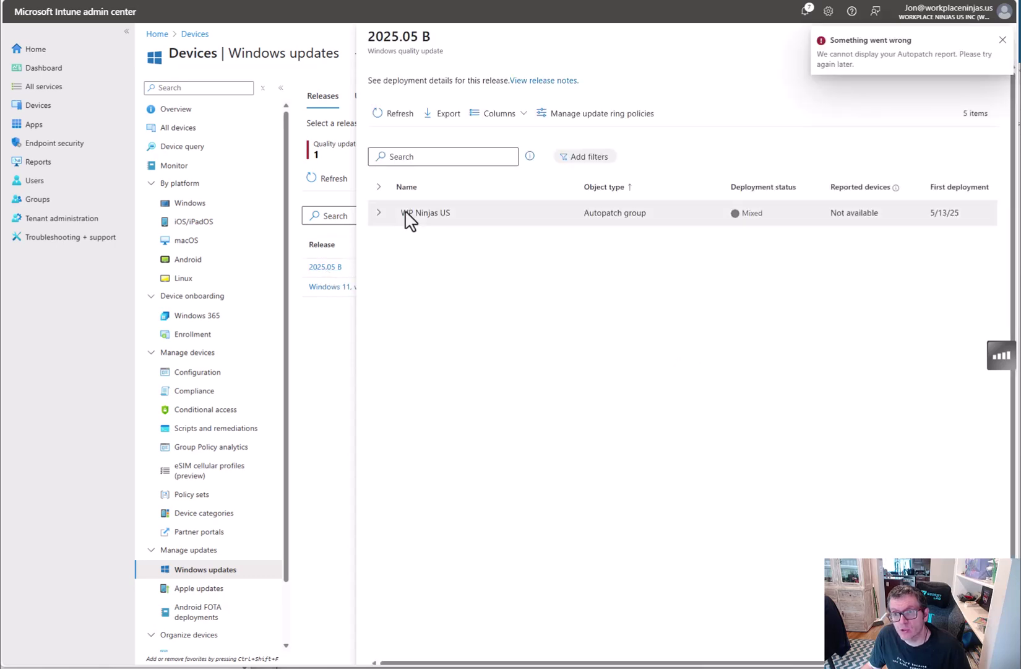
{"action": "left_click", "coordinate": [628, 119]}
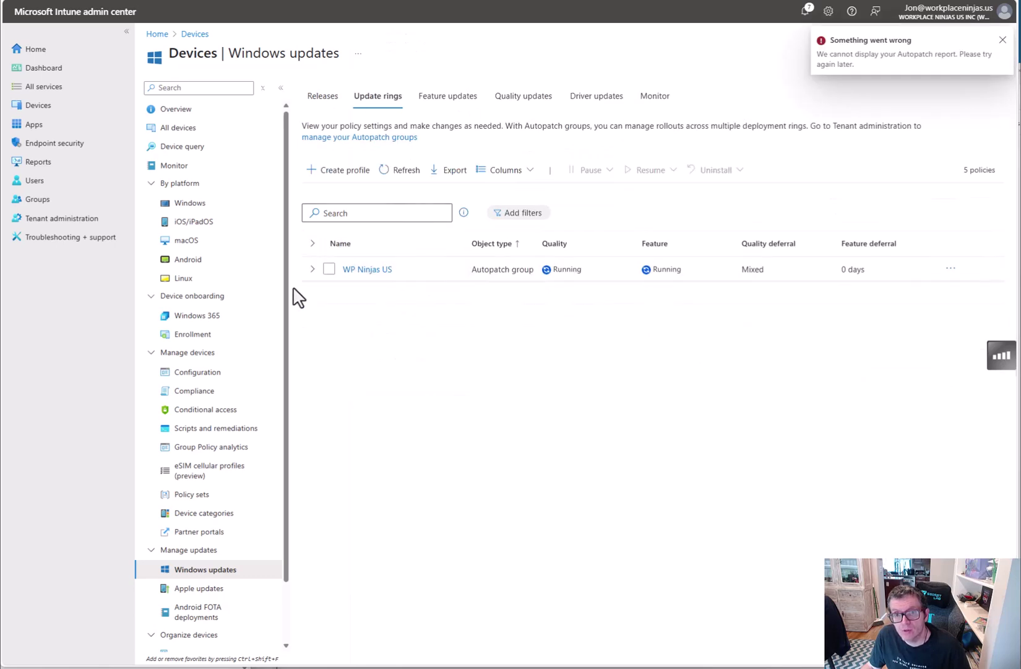
{"action": "left_click", "coordinate": [329, 112]}
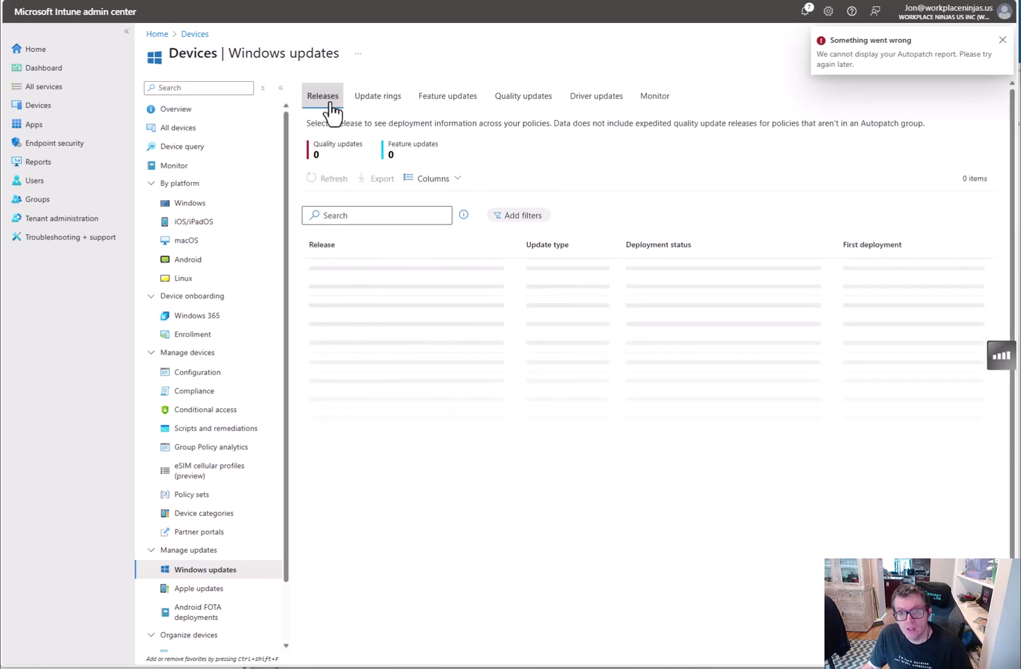